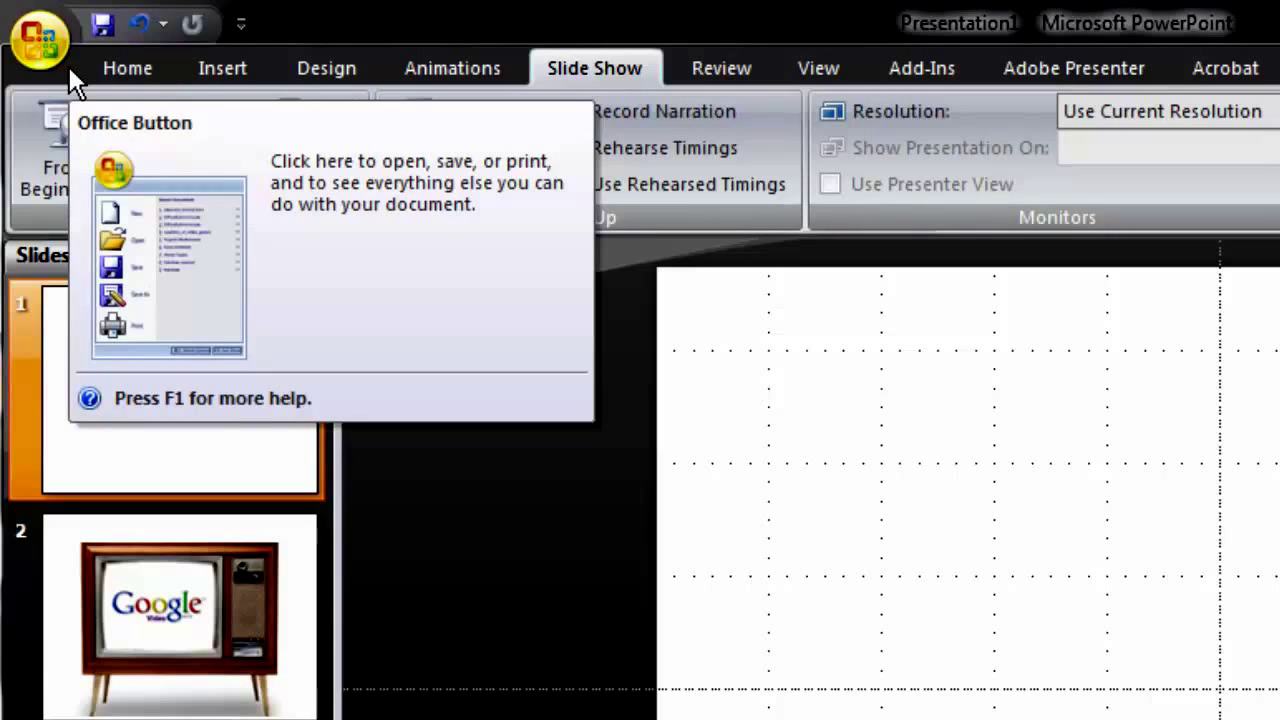
Step: Check 'Show Developer tab in the Ribbon' under PowerPoint Options > Popular and apply it
{"action": "left_click", "coordinate": [38, 40]}
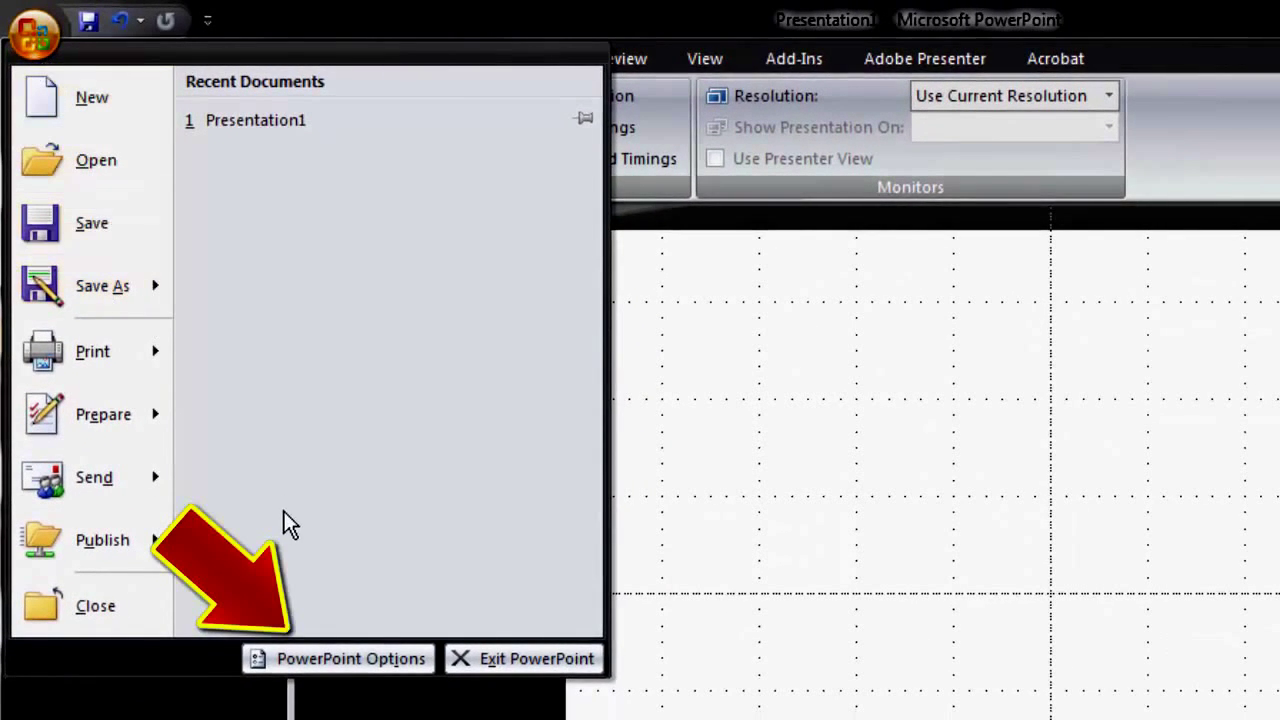
{"action": "left_click", "coordinate": [351, 657]}
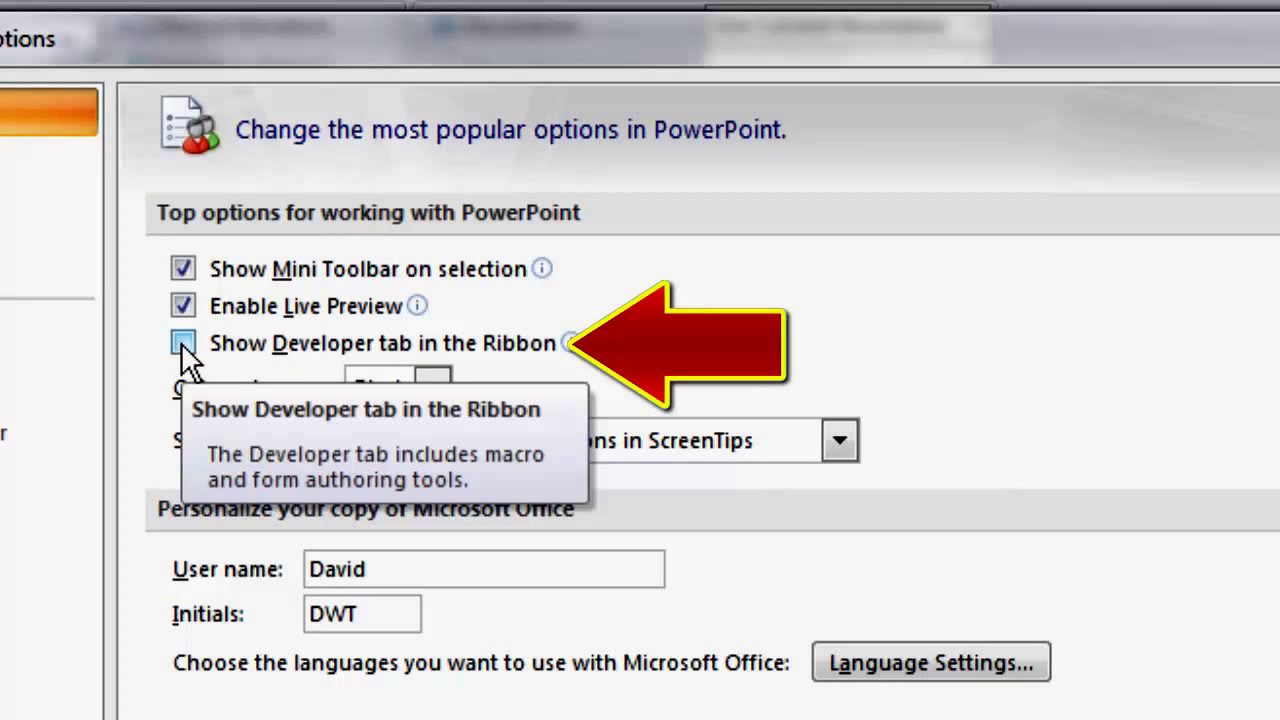
{"action": "left_click", "coordinate": [183, 344]}
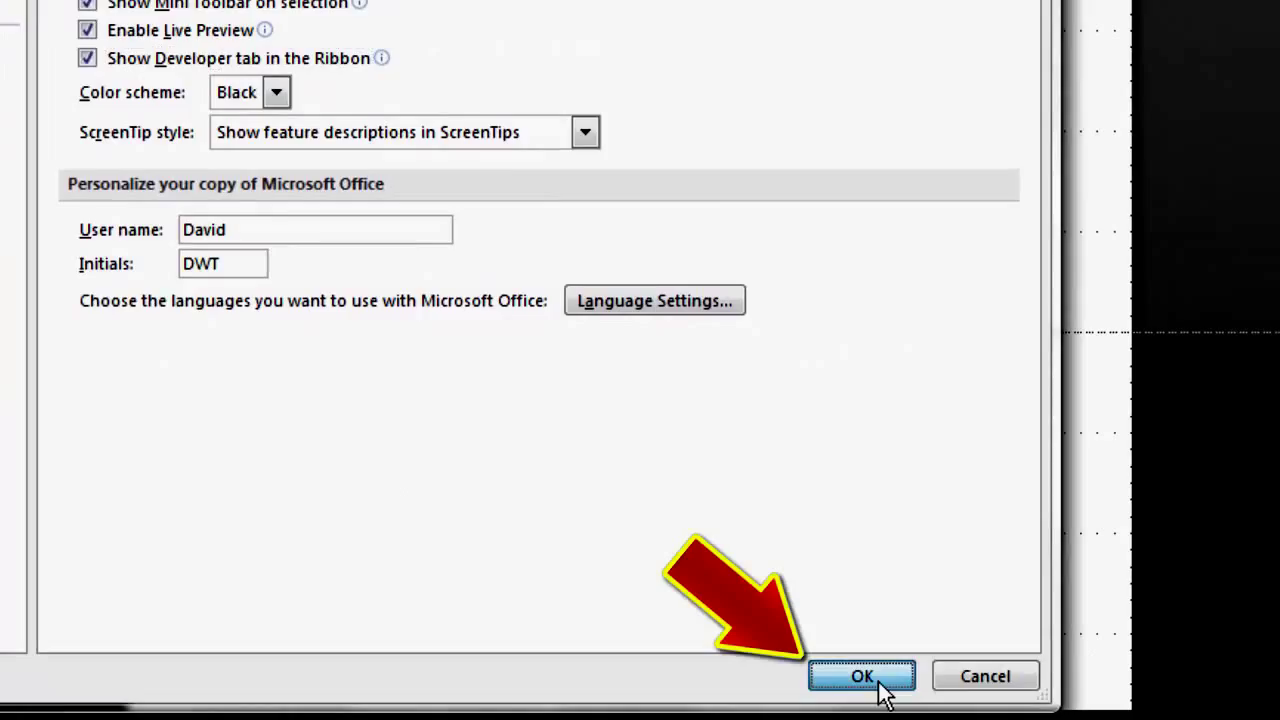
{"action": "left_click", "coordinate": [878, 683]}
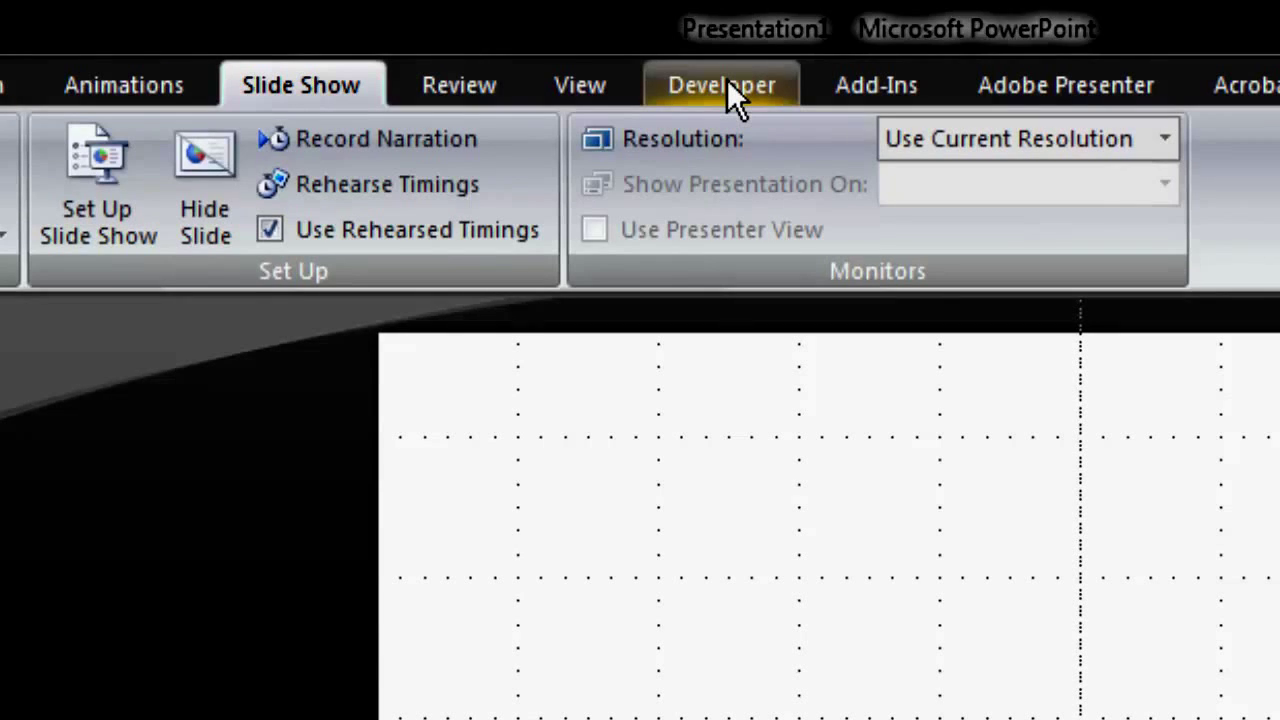
Step: Pick Shockwave Flash Object from the Developer tab's More Controls list
{"action": "left_click", "coordinate": [727, 83]}
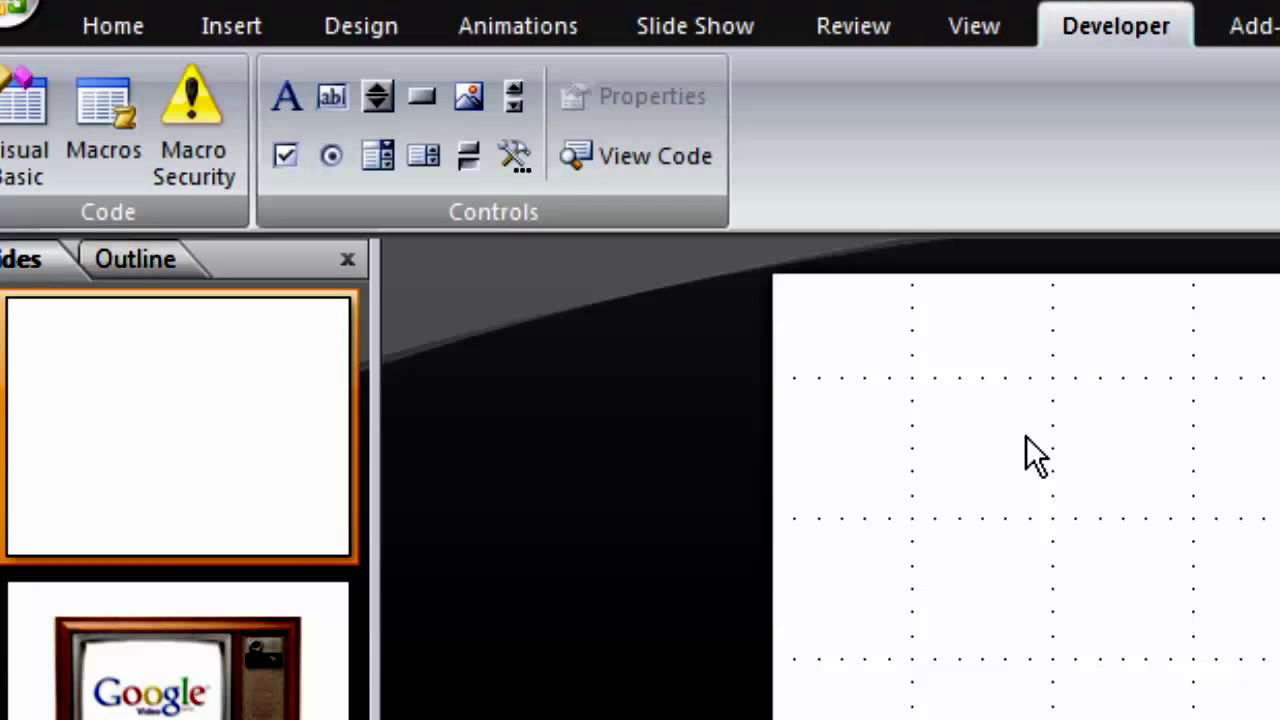
{"action": "left_click", "coordinate": [521, 170]}
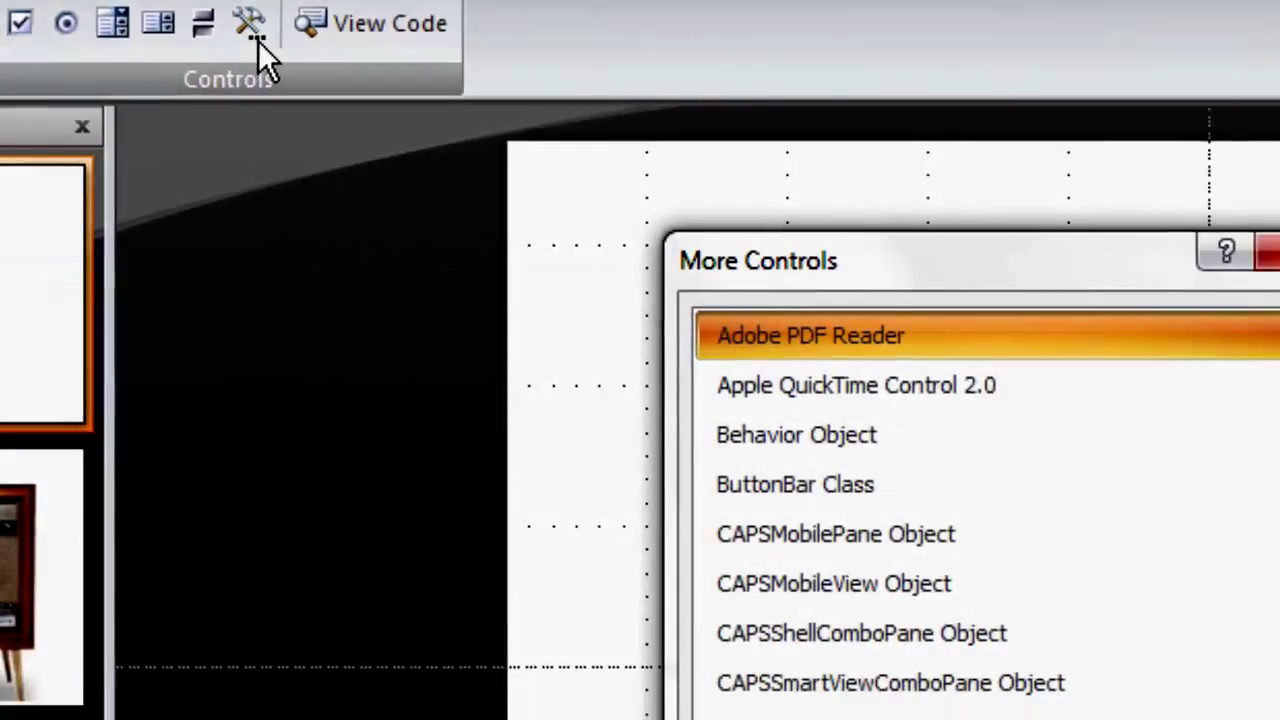
{"action": "left_click_drag", "start_coordinate": [913, 160], "coordinate": [918, 497]}
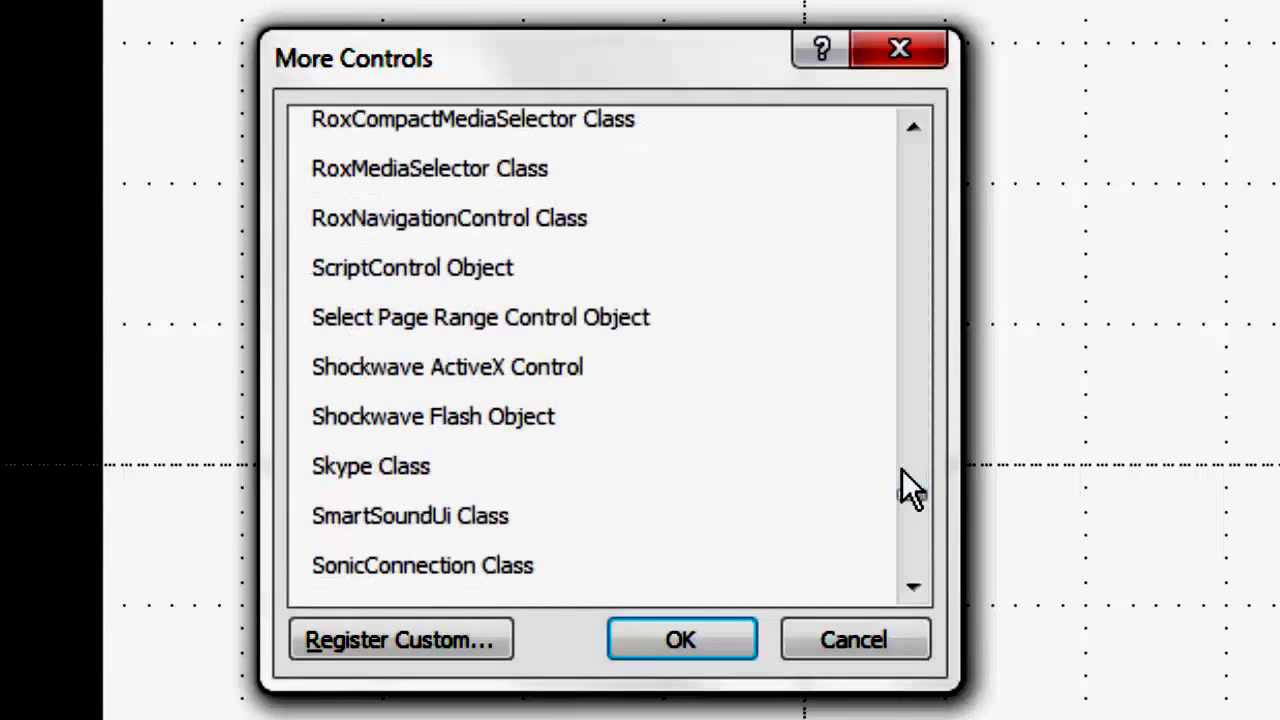
{"action": "left_click", "coordinate": [636, 417]}
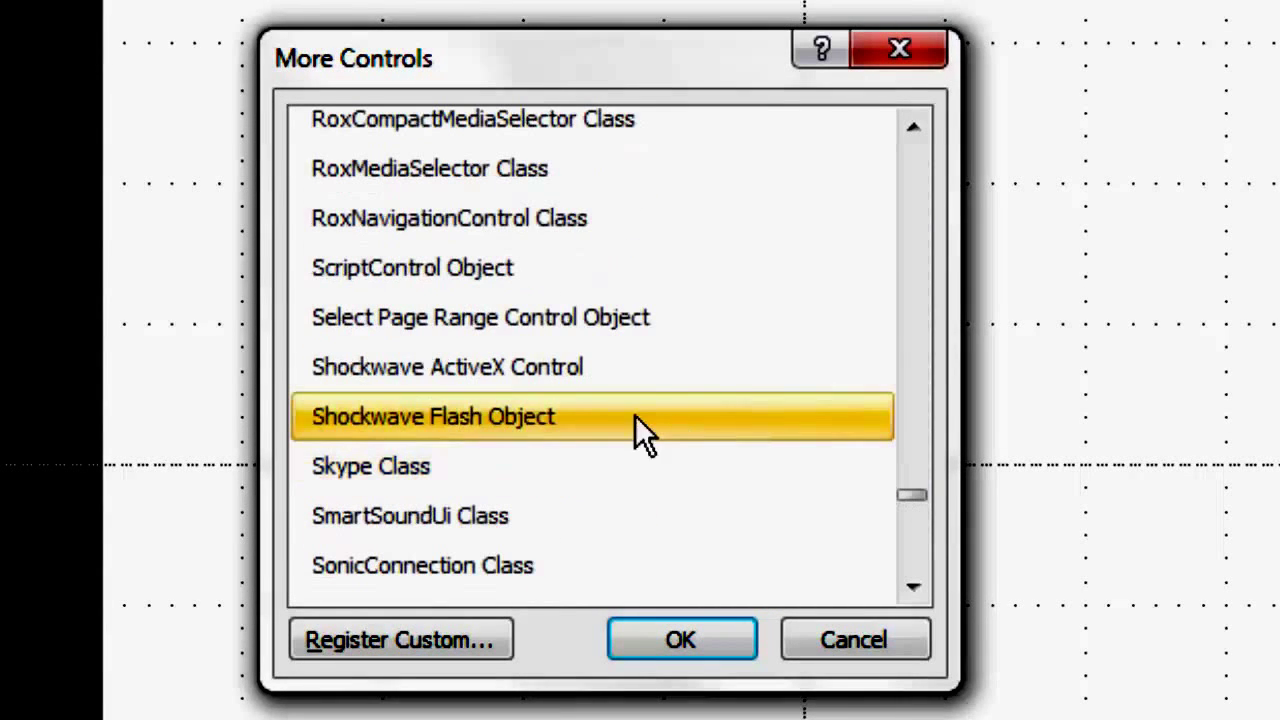
{"action": "left_click", "coordinate": [540, 425]}
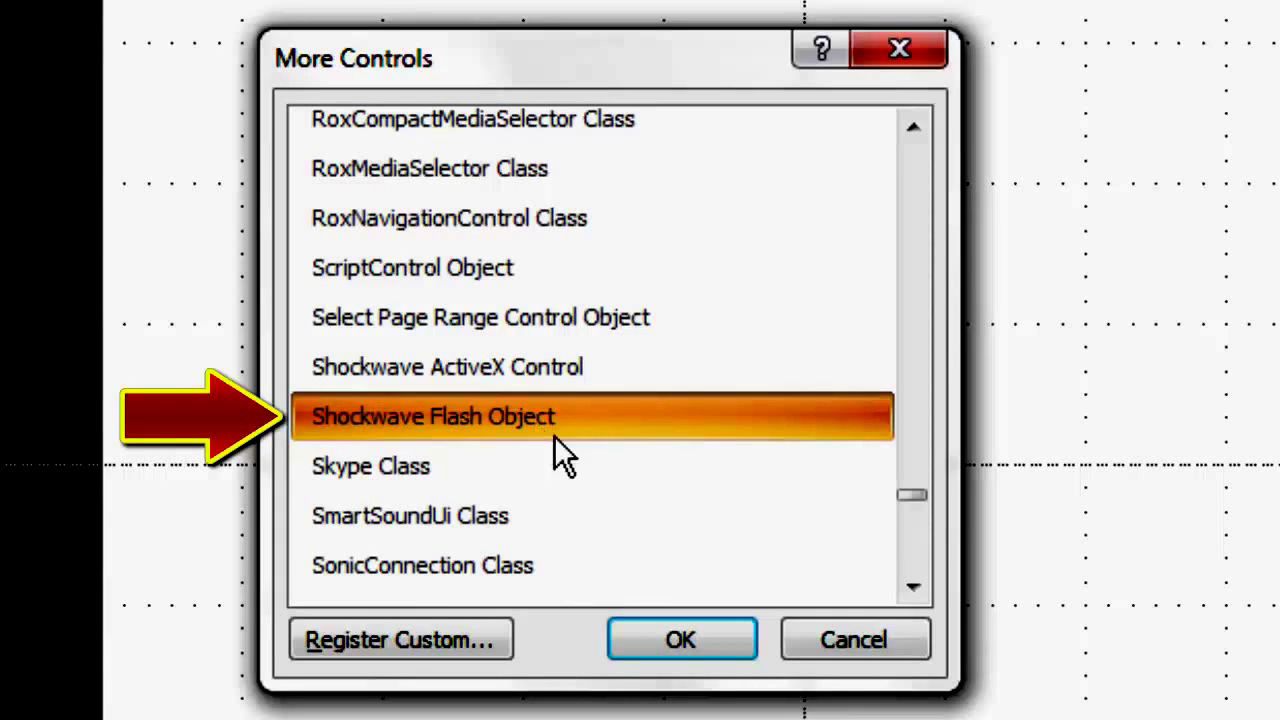
{"action": "left_click", "coordinate": [688, 642]}
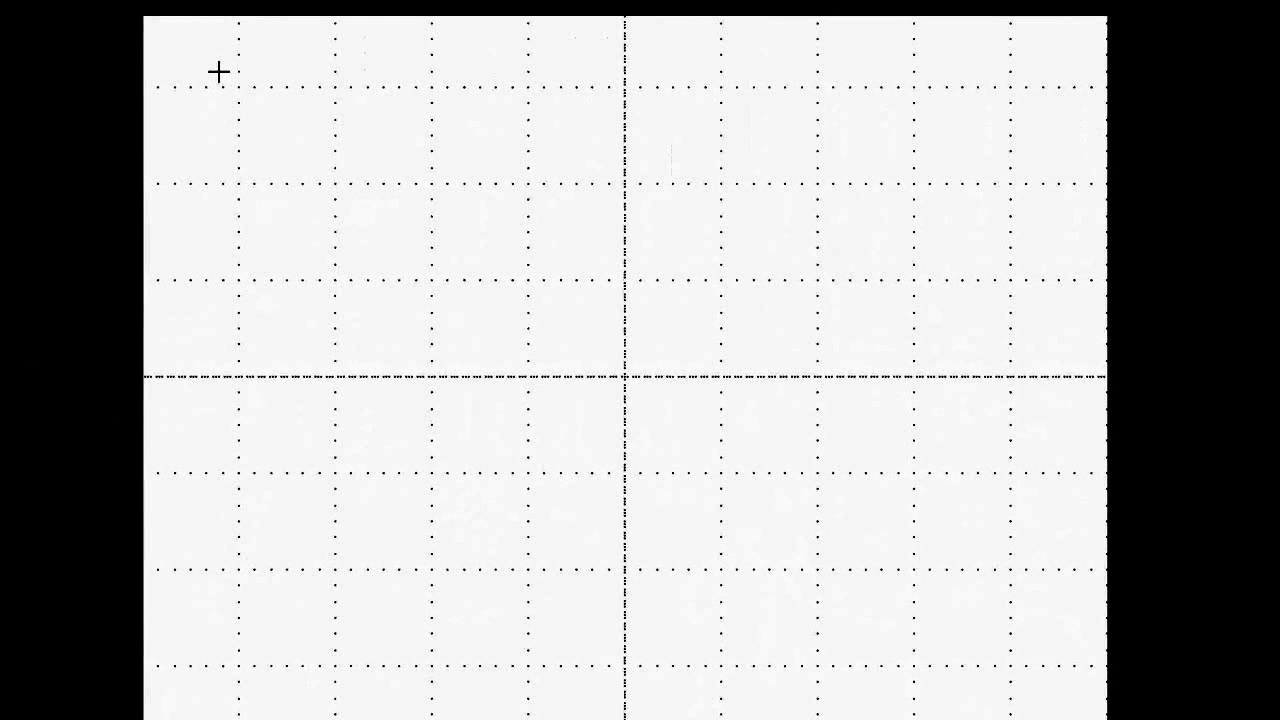
Step: Draw the Flash control across most of the slide, then bring up the YouTube video page
{"action": "left_click_drag", "start_coordinate": [489, 491], "coordinate": [1033, 646]}
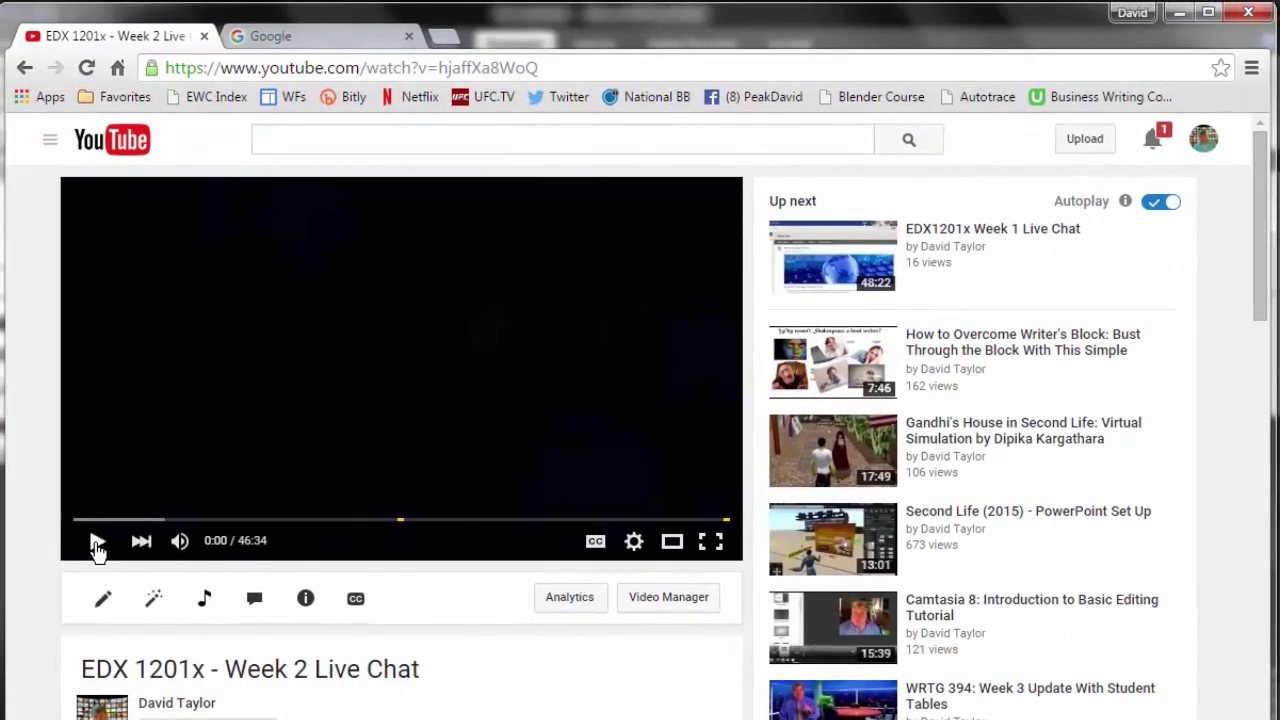
{"action": "left_click", "coordinate": [96, 545]}
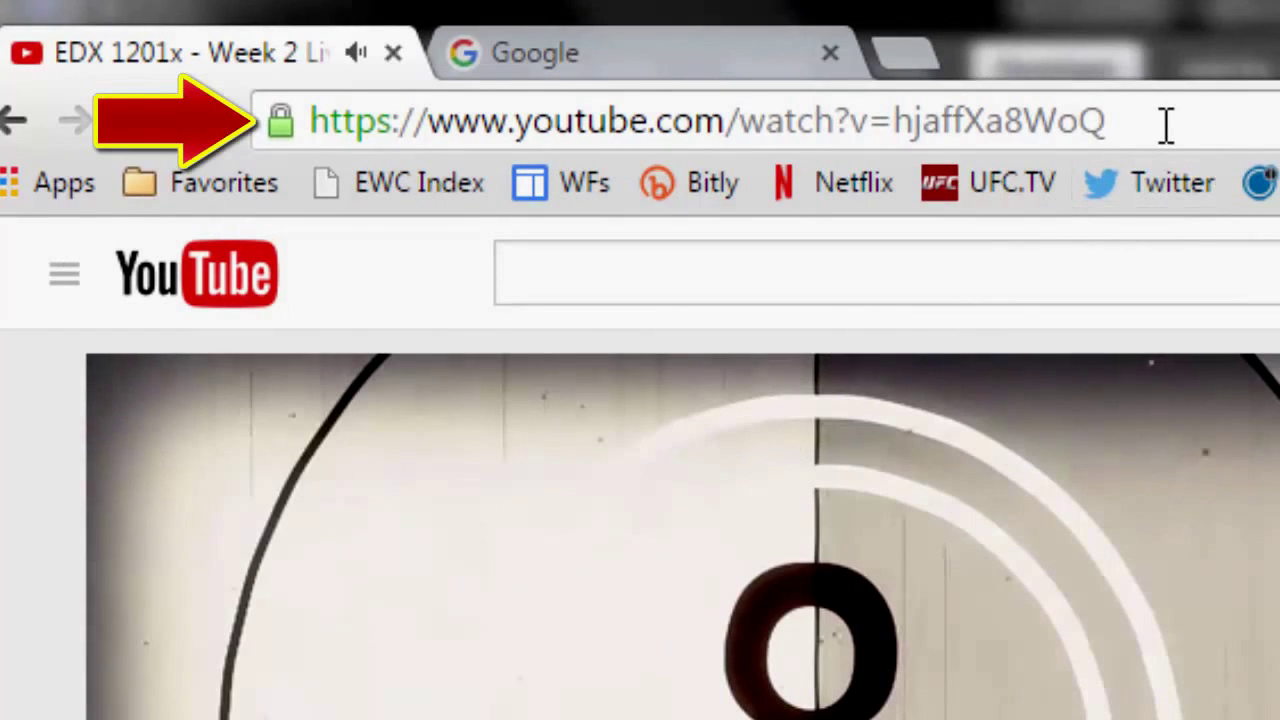
Step: Select the entire YouTube video URL in Chrome's address bar
{"action": "left_click", "coordinate": [1166, 124]}
{"action": "left_click", "coordinate": [1166, 124]}
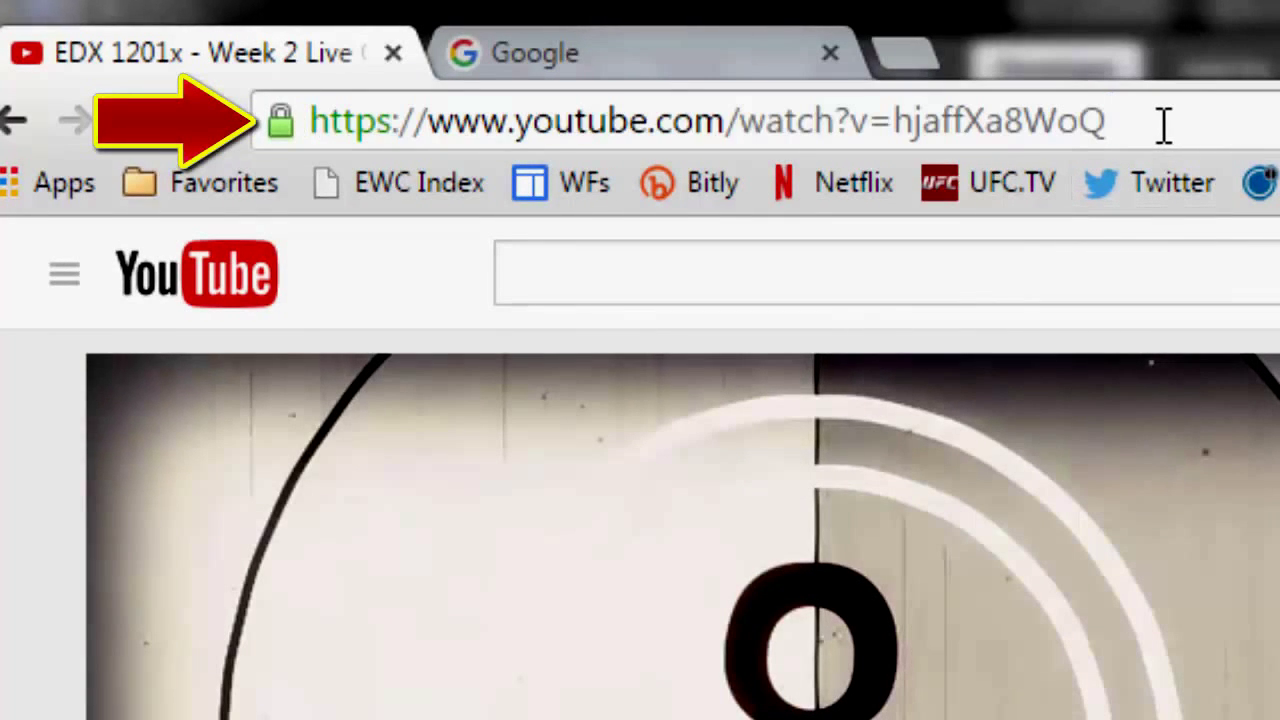
{"action": "left_click_drag", "start_coordinate": [1166, 126], "coordinate": [323, 124]}
{"action": "key", "text": "ctrl+c"}
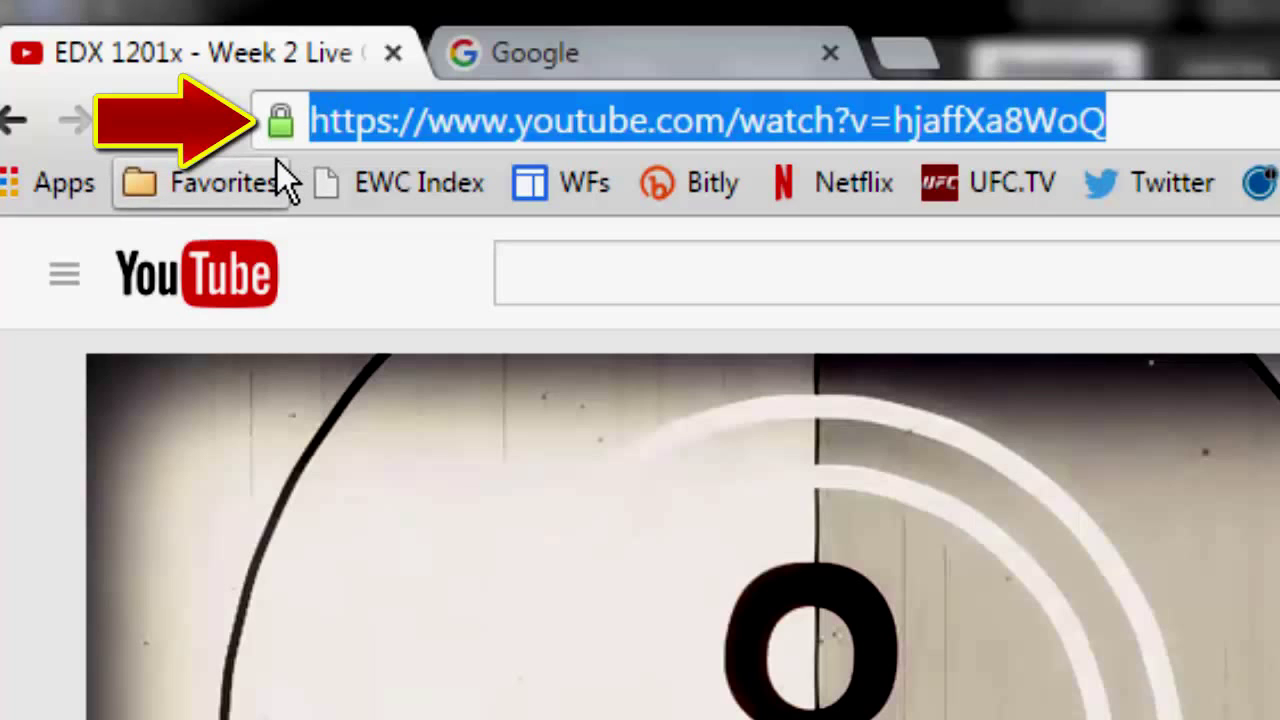
{"action": "left_click", "coordinate": [1168, 124]}
{"action": "left_click_drag", "start_coordinate": [1168, 124], "coordinate": [266, 109]}
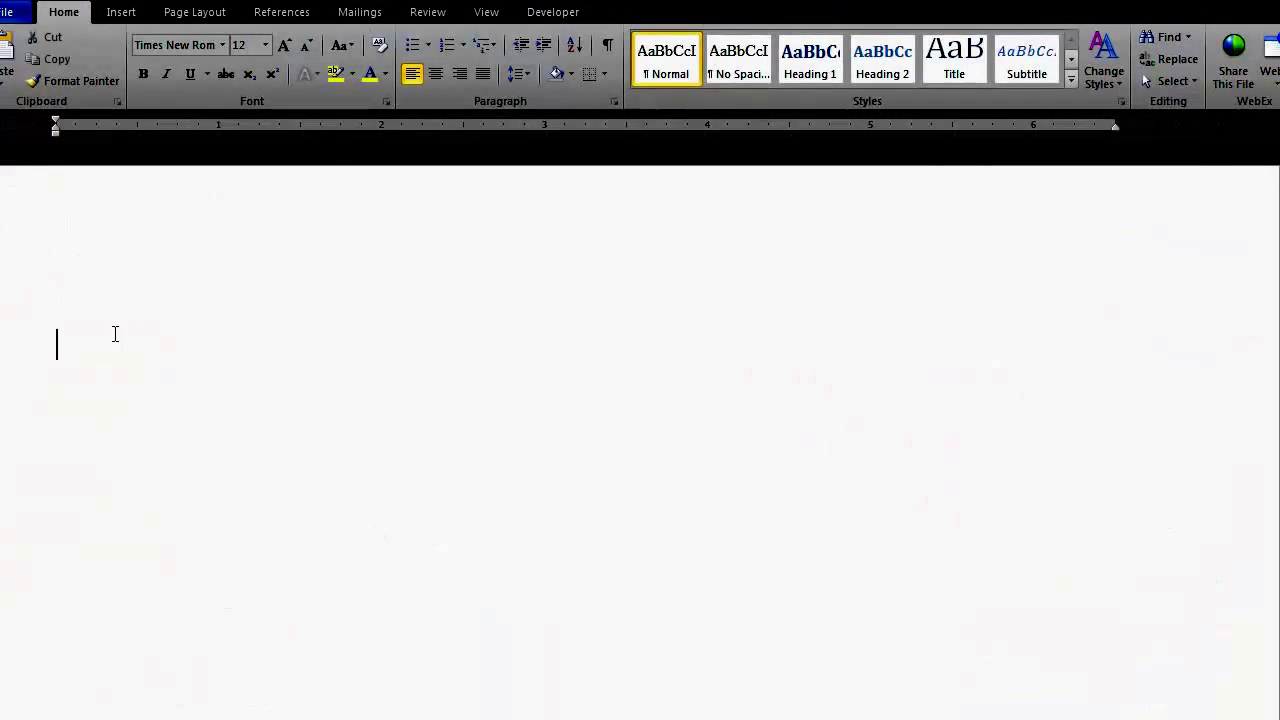
{"action": "key", "text": "ctrl+v"}
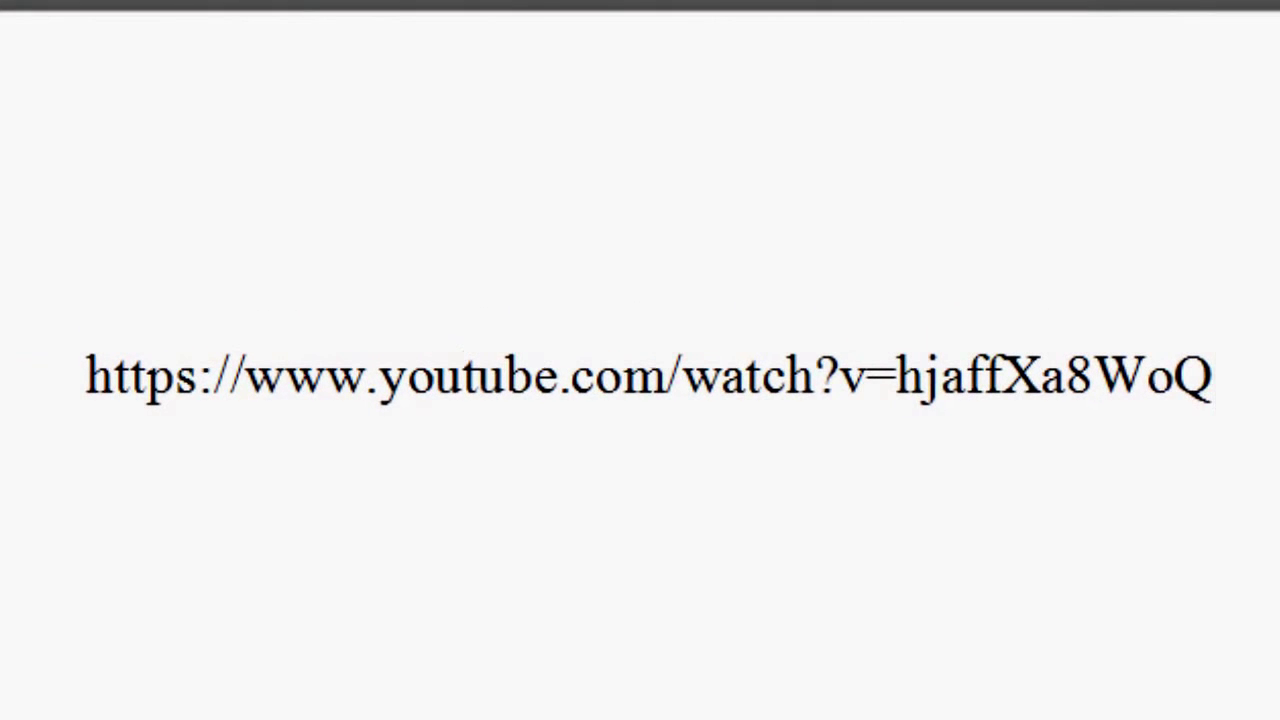
{"action": "left_click", "coordinate": [840, 376]}
{"action": "key", "text": "BackSpace"}
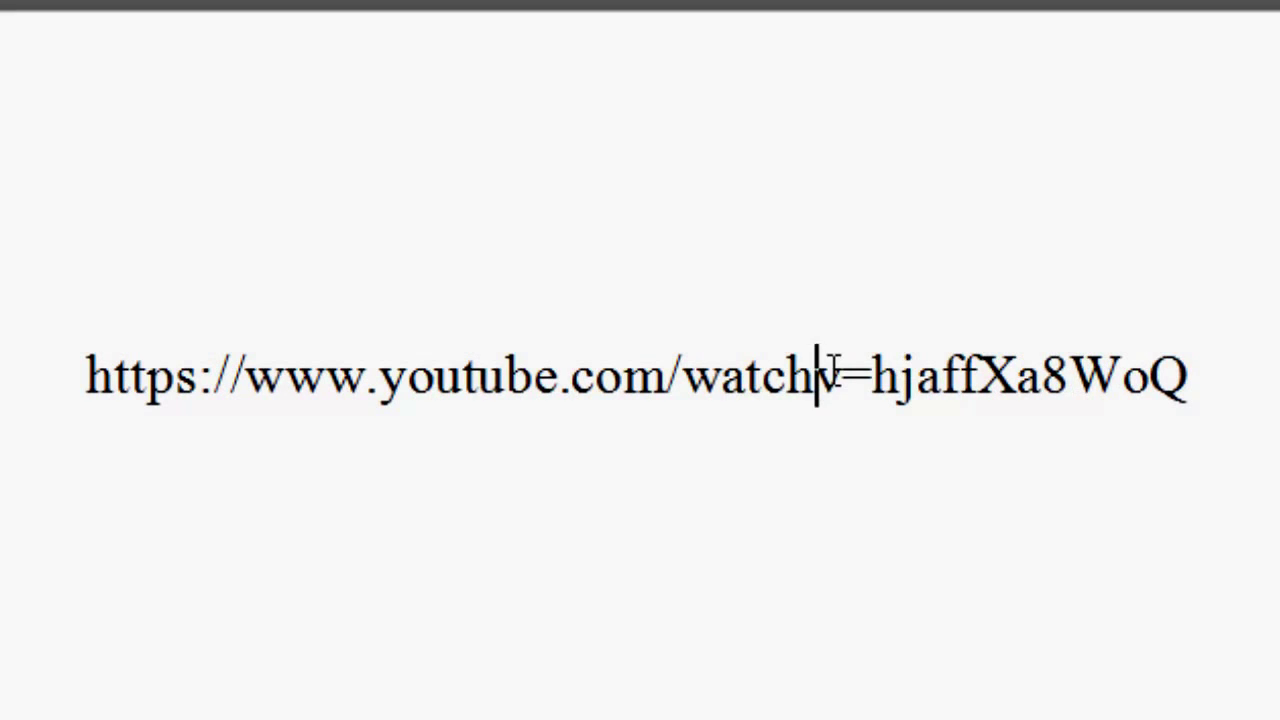
{"action": "key", "text": "BackSpace"}
{"action": "key", "text": "BackSpace"}
{"action": "key", "text": "BackSpace"}
{"action": "key", "text": "BackSpace"}
{"action": "key", "text": "BackSpace"}
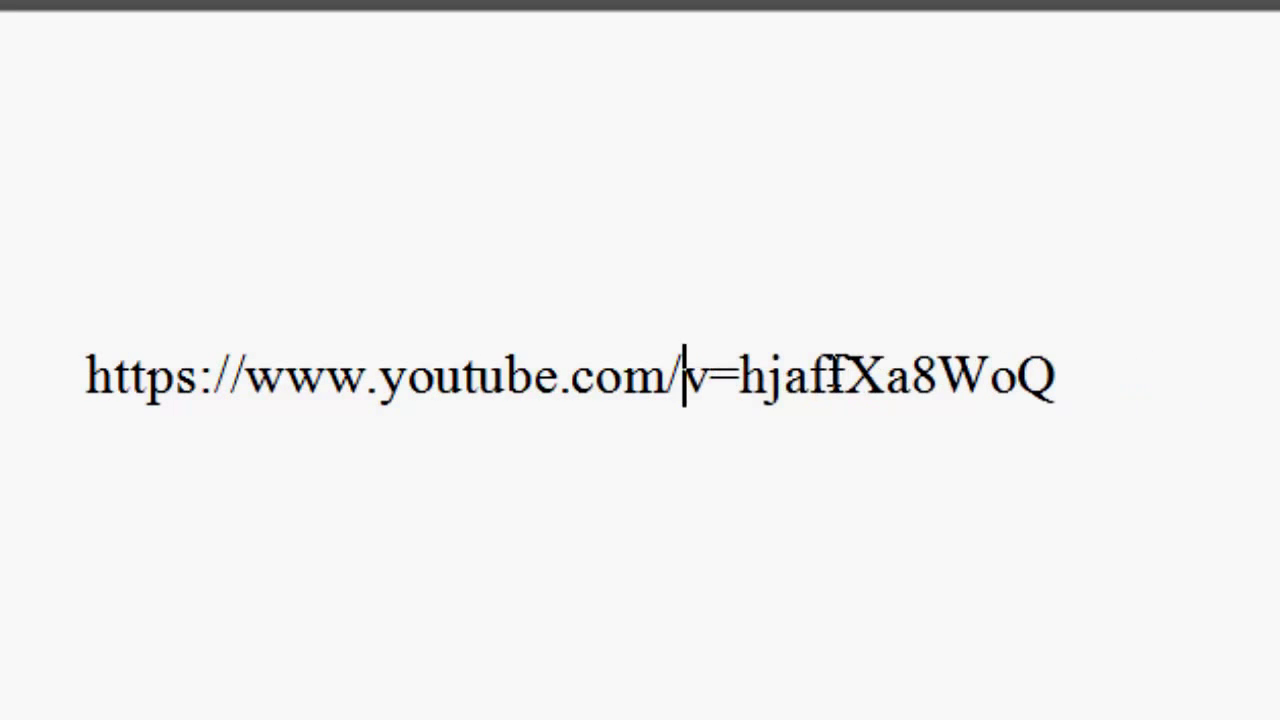
{"action": "key", "text": "Right"}
{"action": "key", "text": "Right"}
{"action": "key", "text": "BackSpace"}
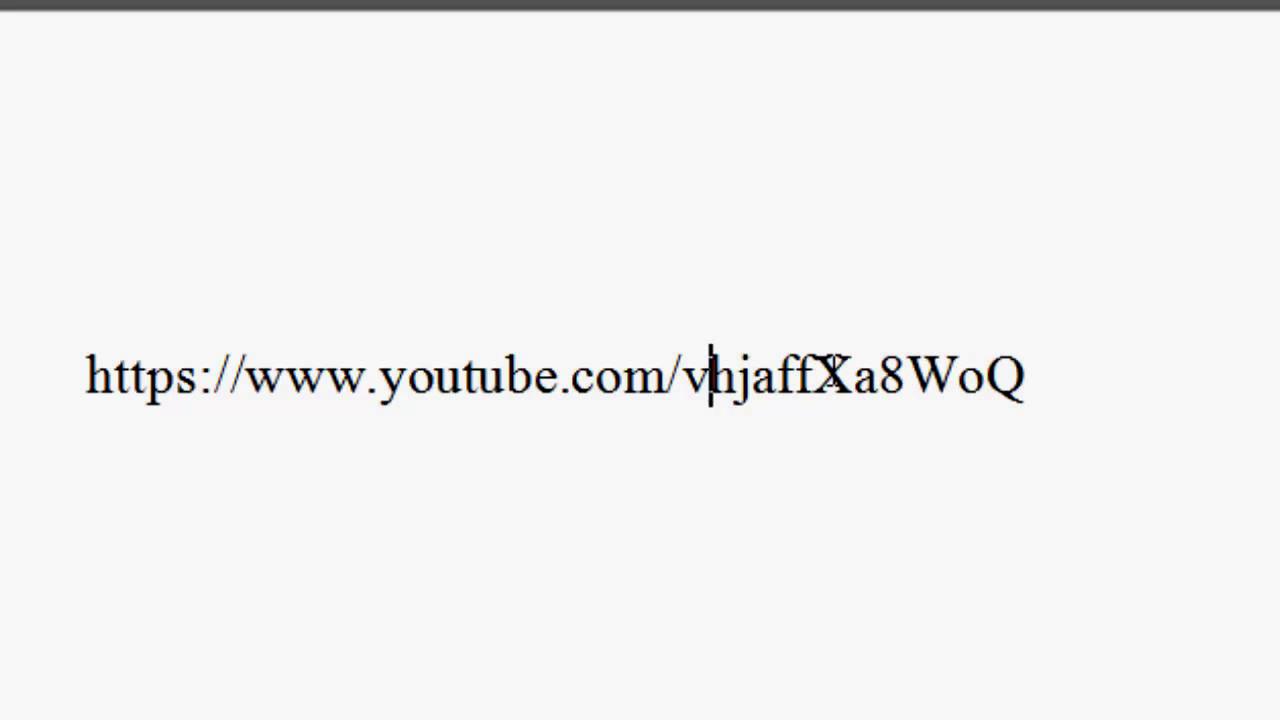
{"action": "type", "text": "/"}
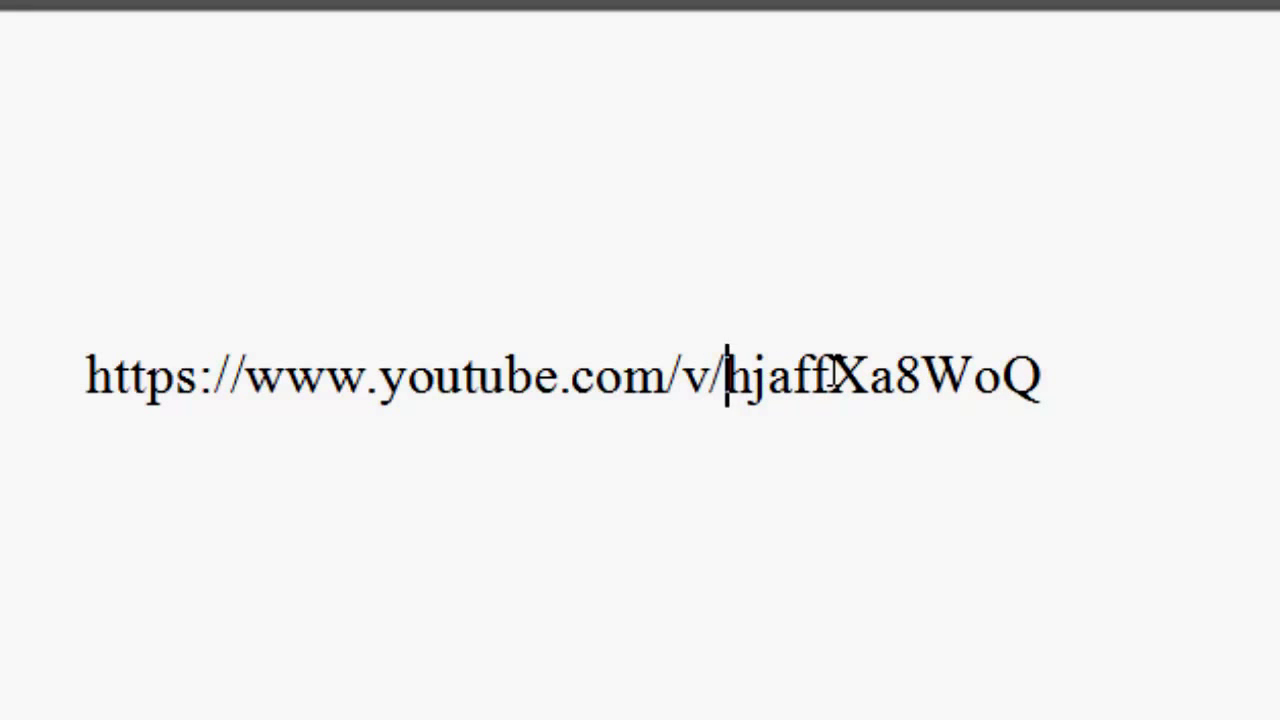
{"action": "left_click_drag", "start_coordinate": [1040, 378], "coordinate": [155, 380]}
{"action": "key", "text": "ctrl+c"}
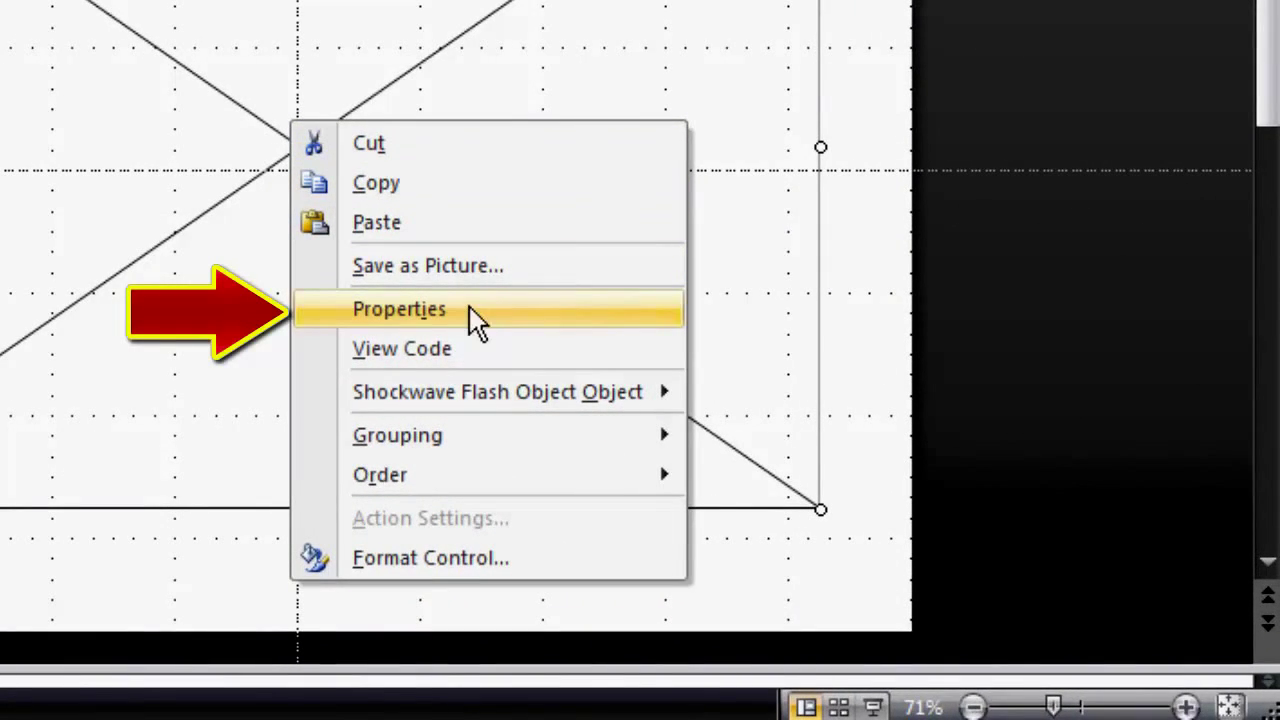
{"action": "left_click", "coordinate": [469, 309]}
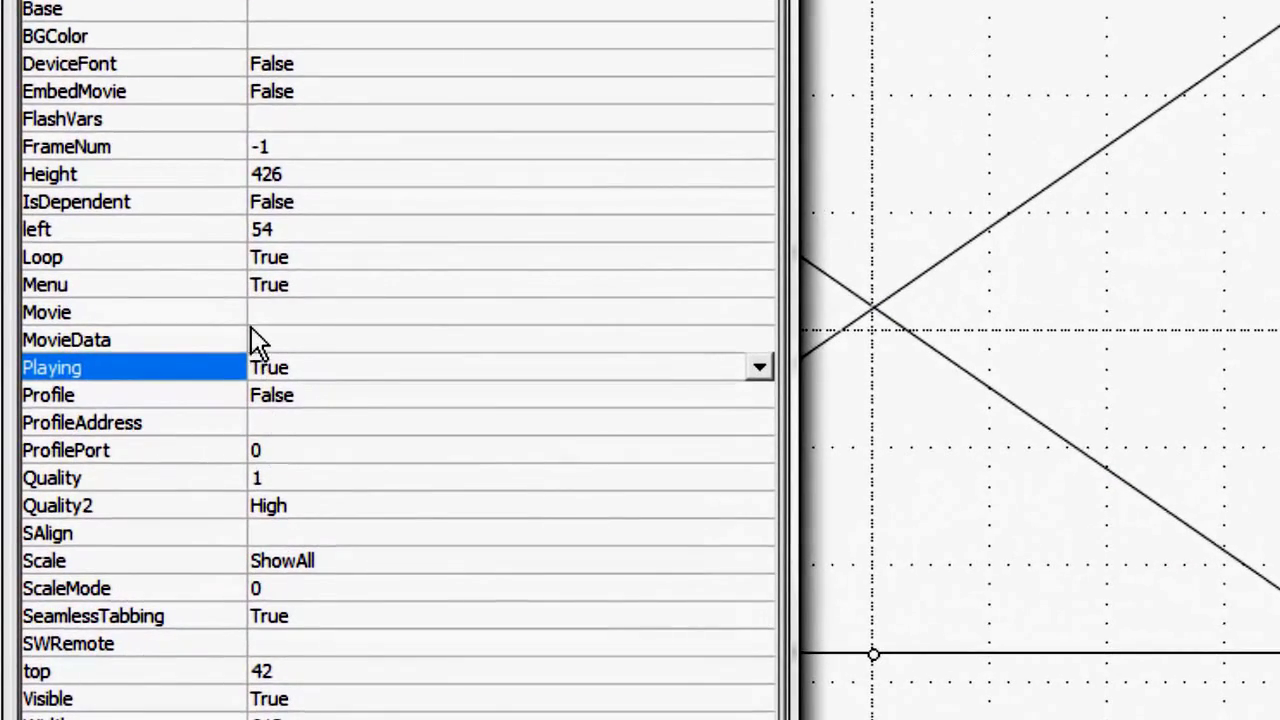
{"action": "left_click", "coordinate": [257, 318]}
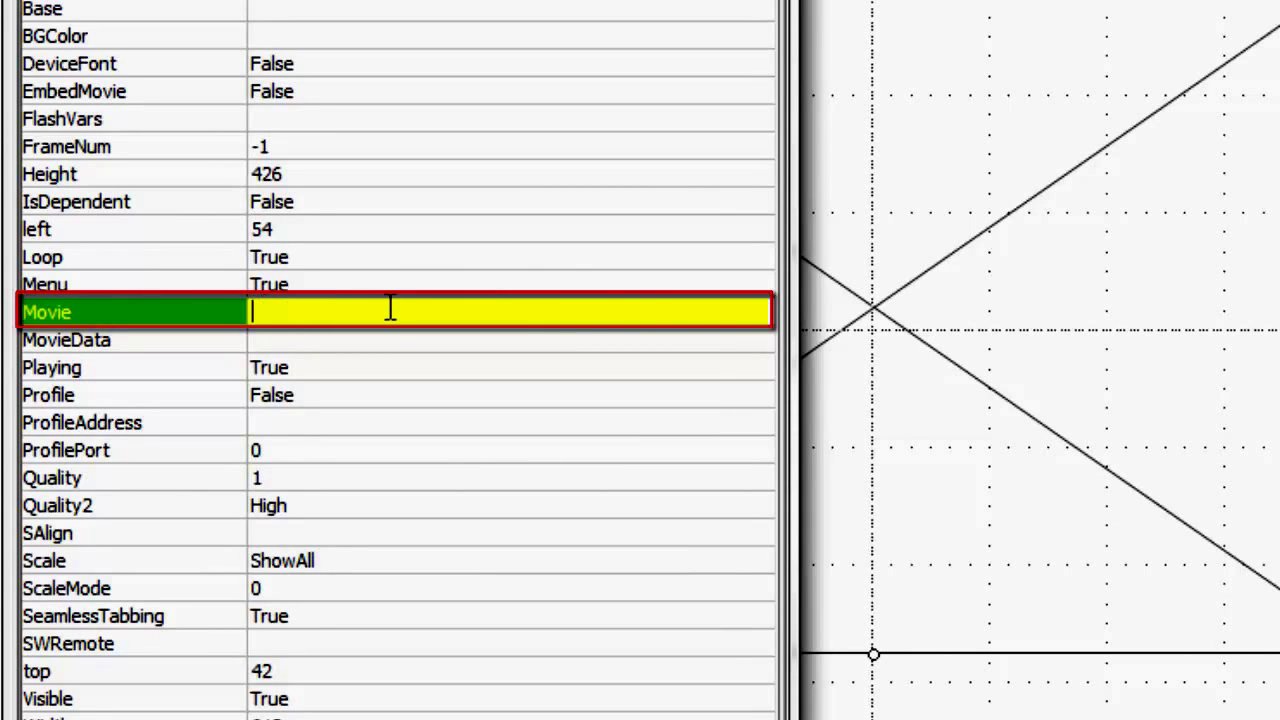
{"action": "key", "text": "ctrl+v"}
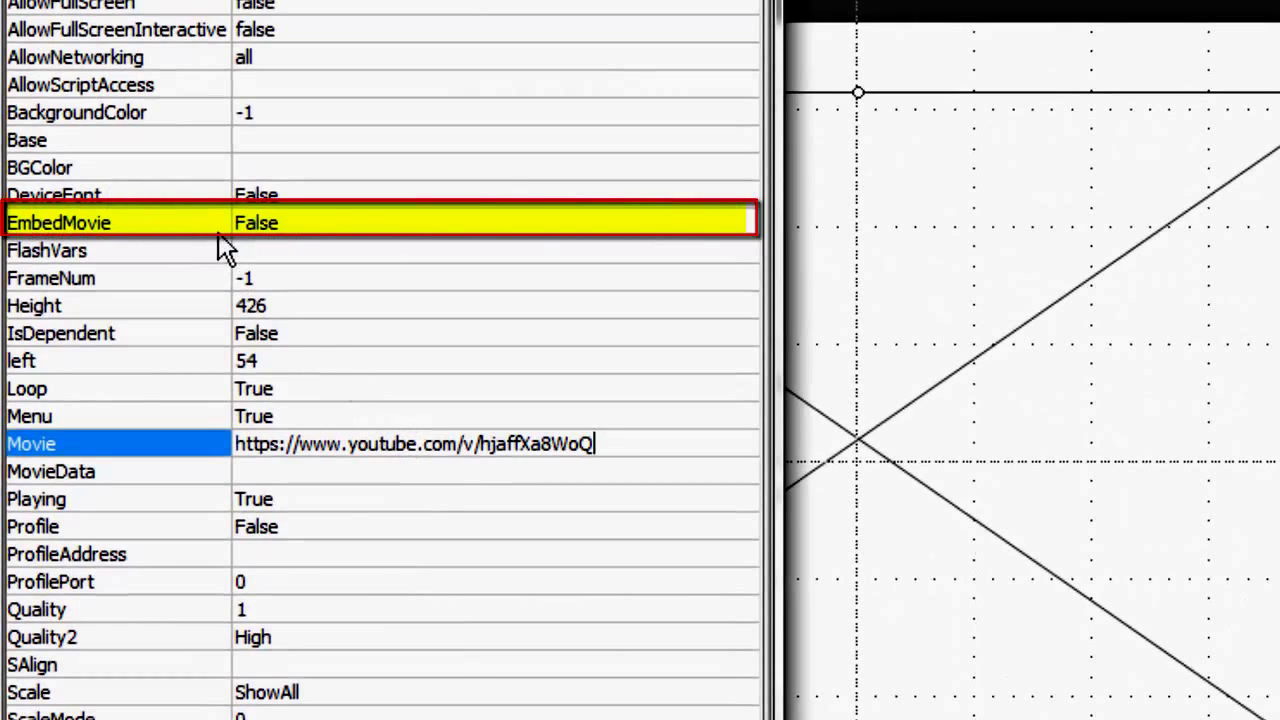
{"action": "left_click", "coordinate": [180, 226]}
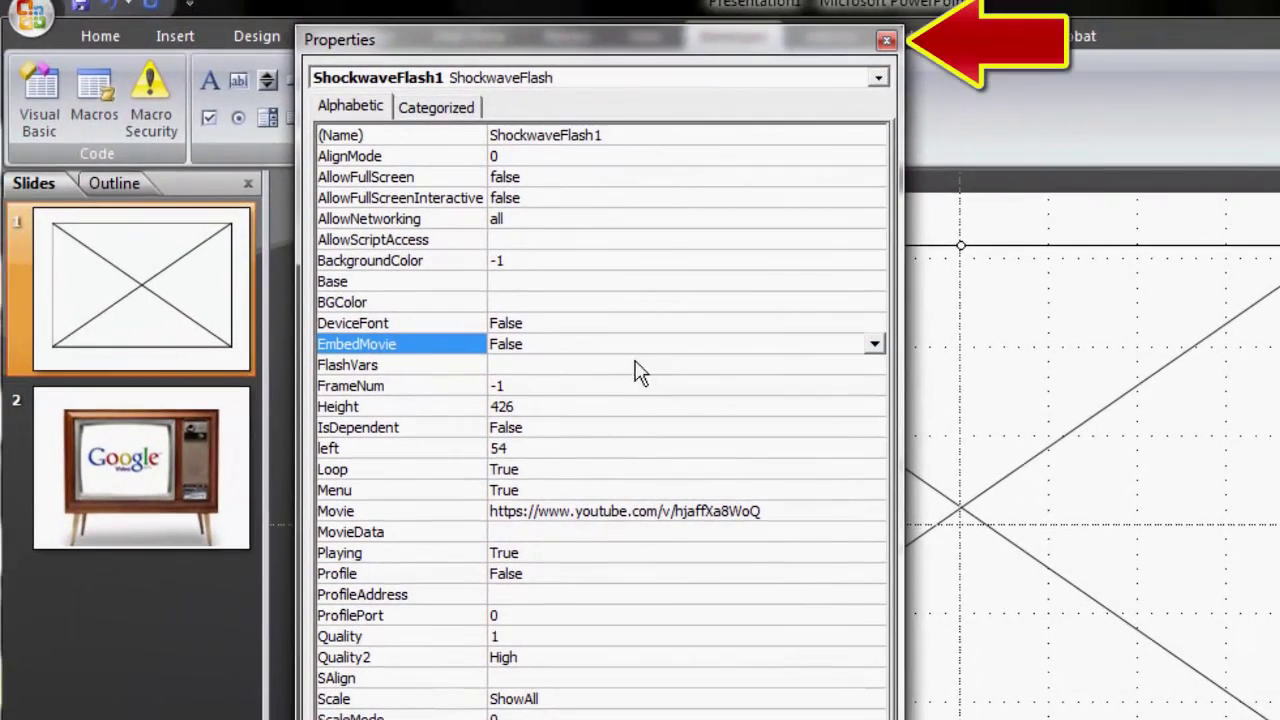
Step: Run the slide show, allow the embedded video to play, then exit with Esc
{"action": "left_click", "coordinate": [888, 40]}
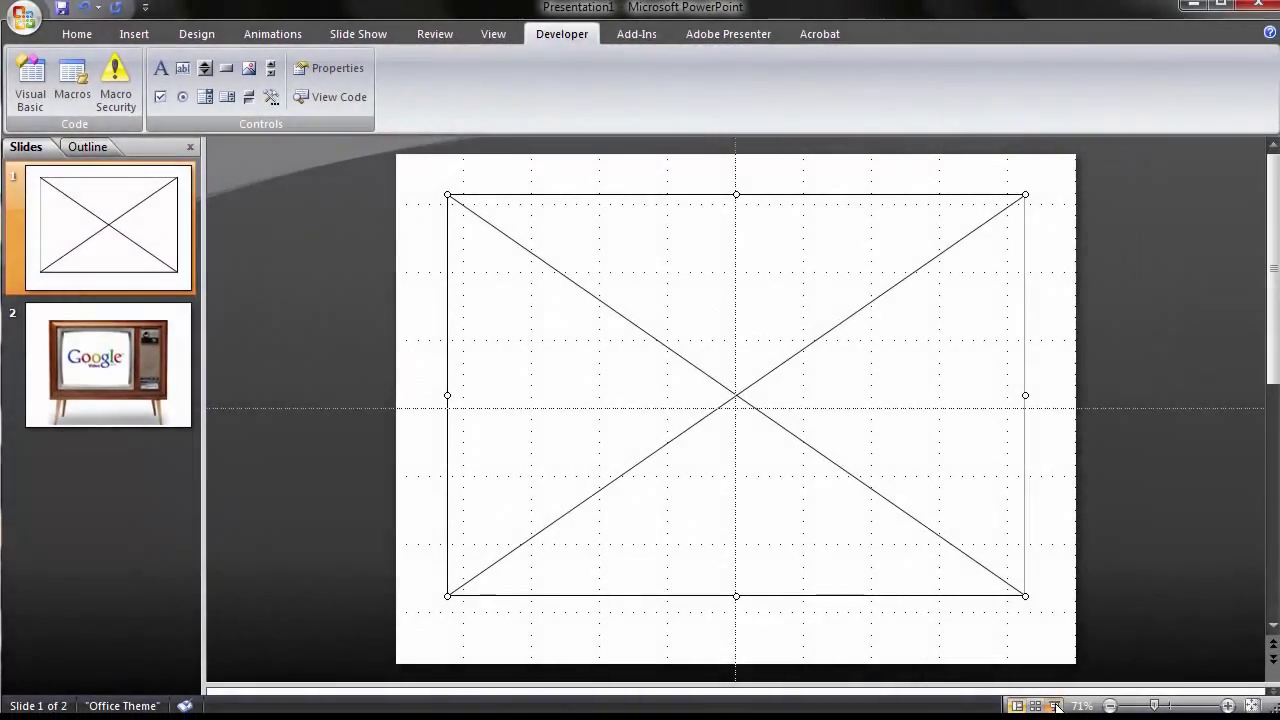
{"action": "left_click", "coordinate": [1055, 706]}
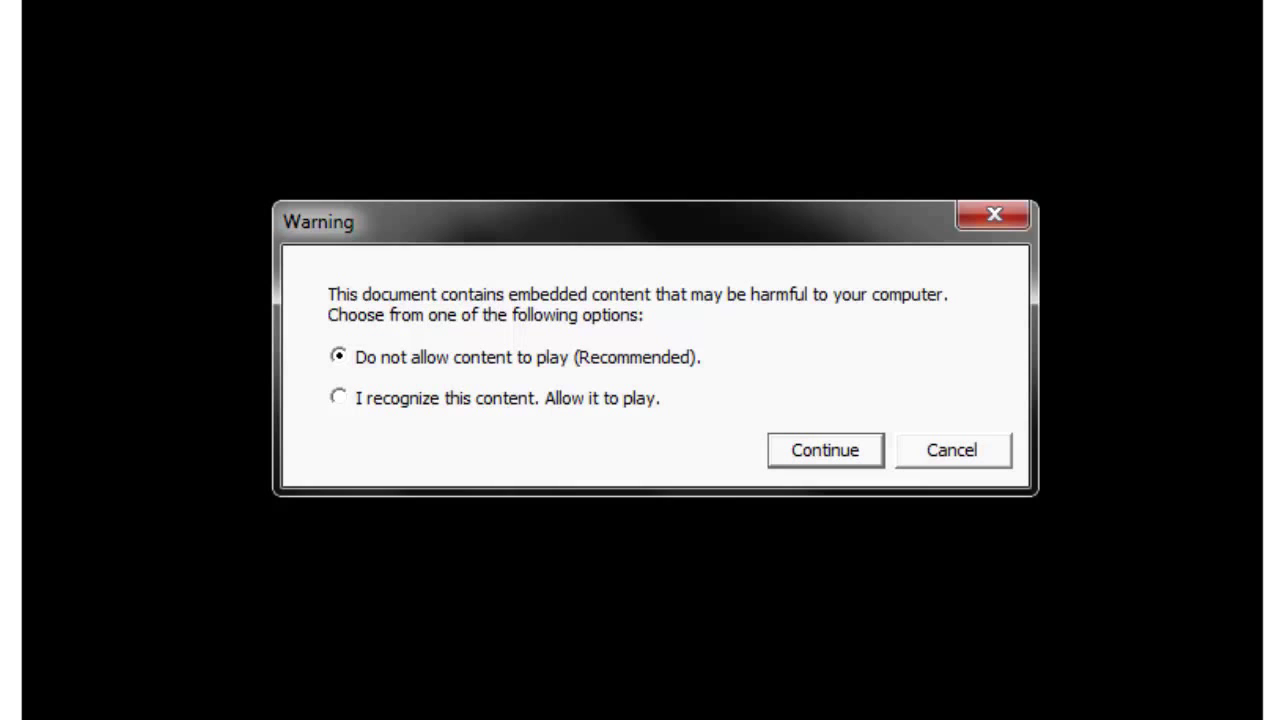
{"action": "left_click", "coordinate": [337, 397]}
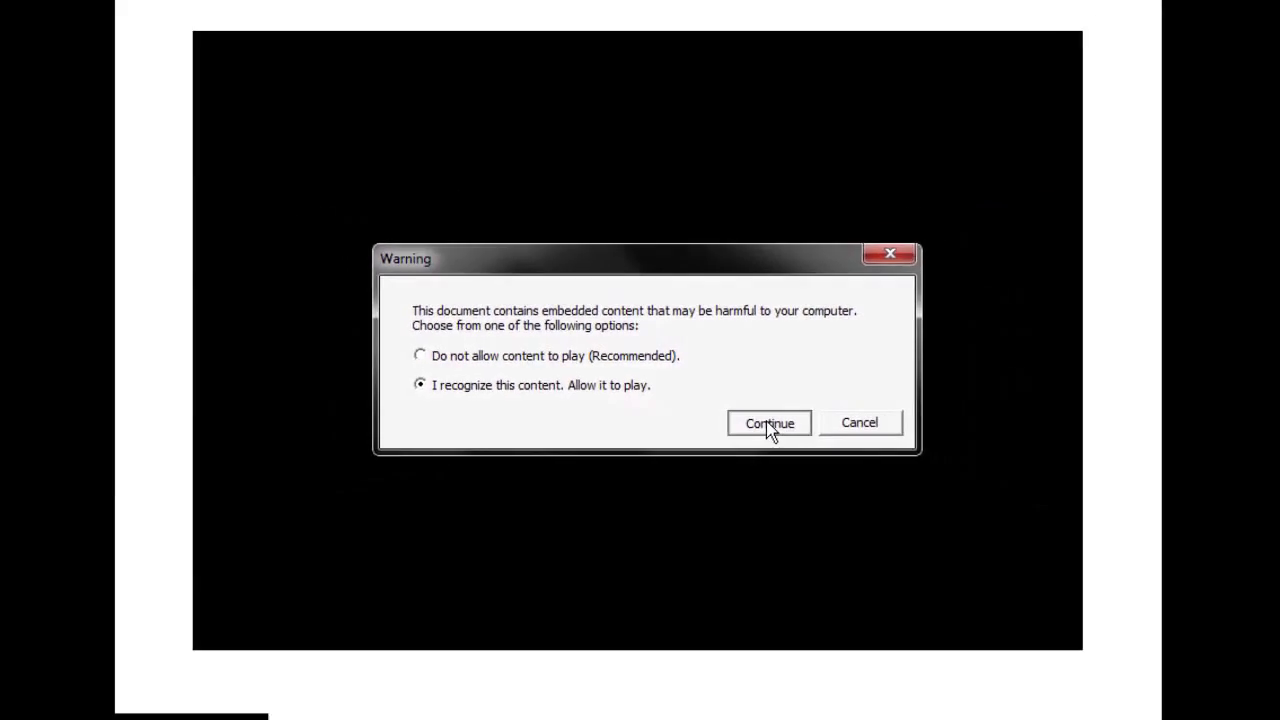
{"action": "left_click", "coordinate": [808, 452]}
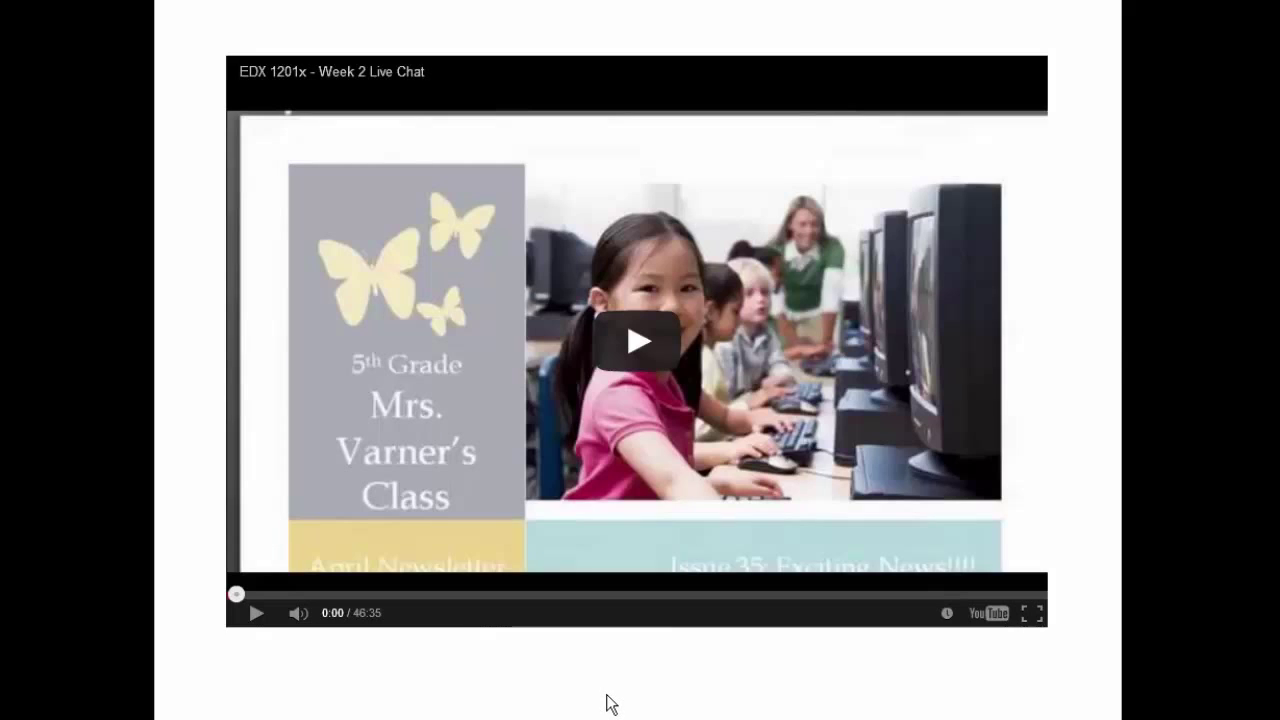
{"action": "key", "text": "Escape"}
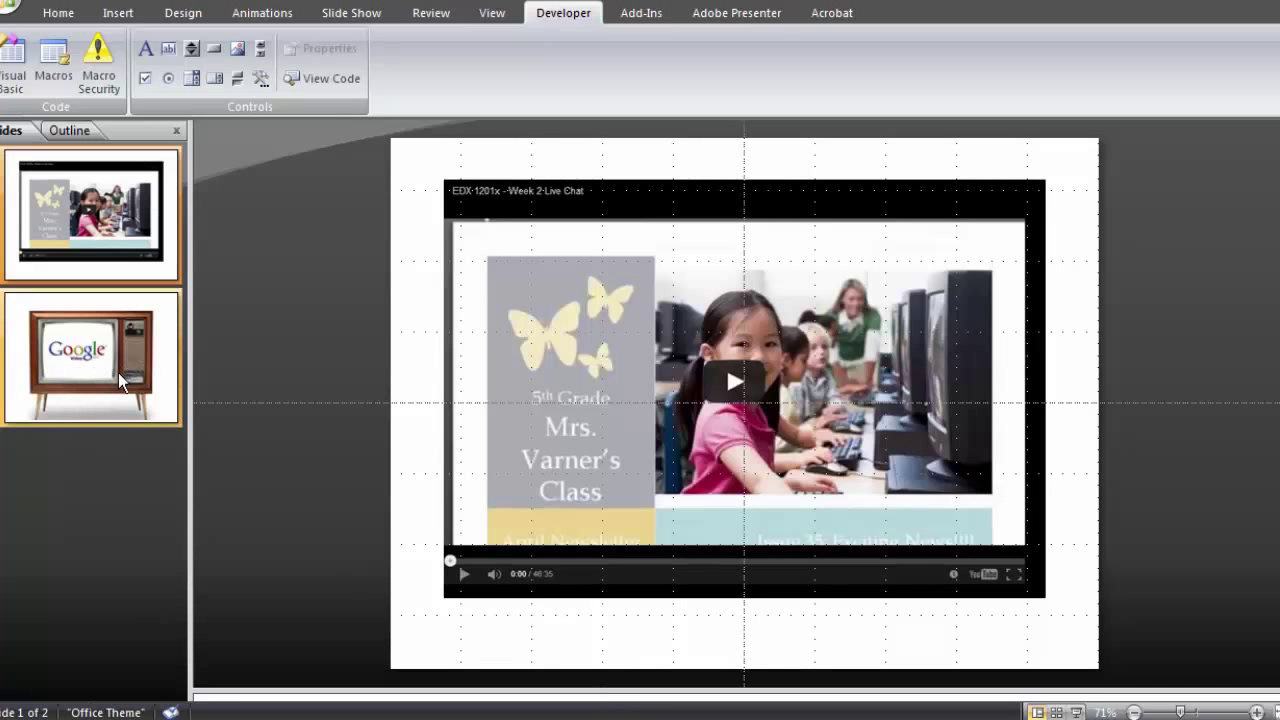
Step: On slide 2, insert a Shockwave Flash control sized to fill the vintage TV's screen
{"action": "left_click", "coordinate": [118, 380]}
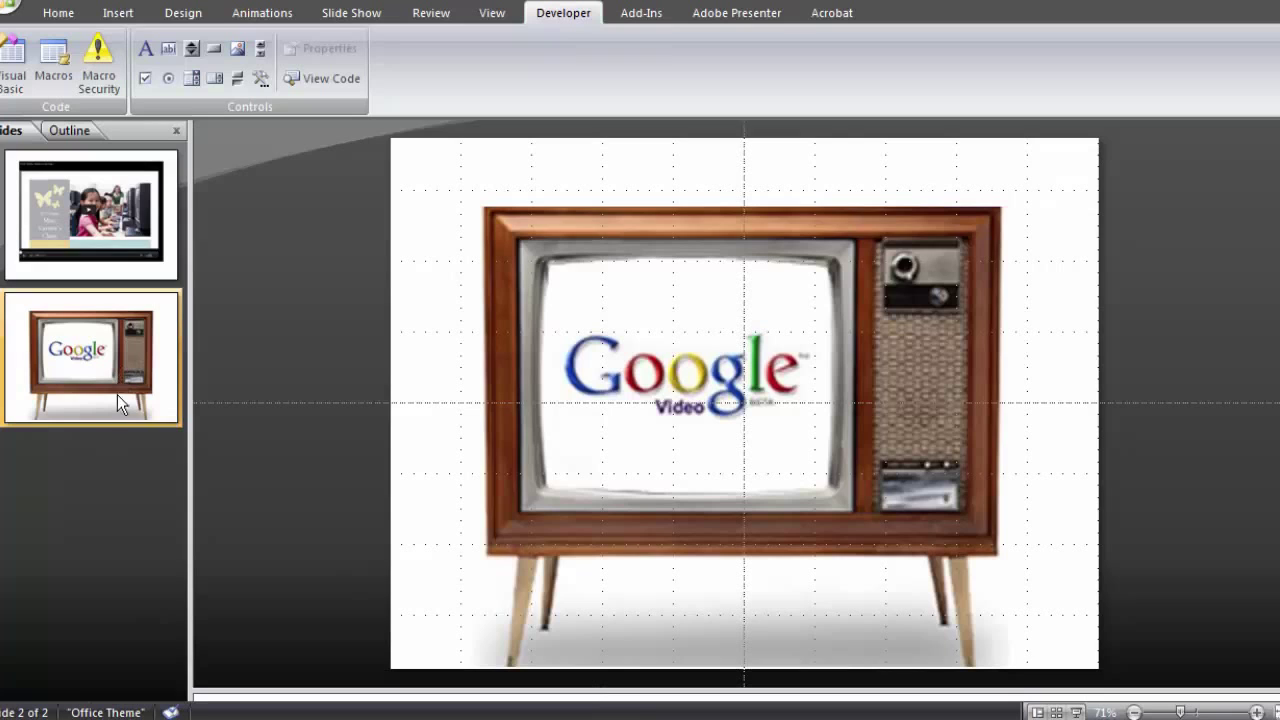
{"action": "left_click", "coordinate": [266, 78]}
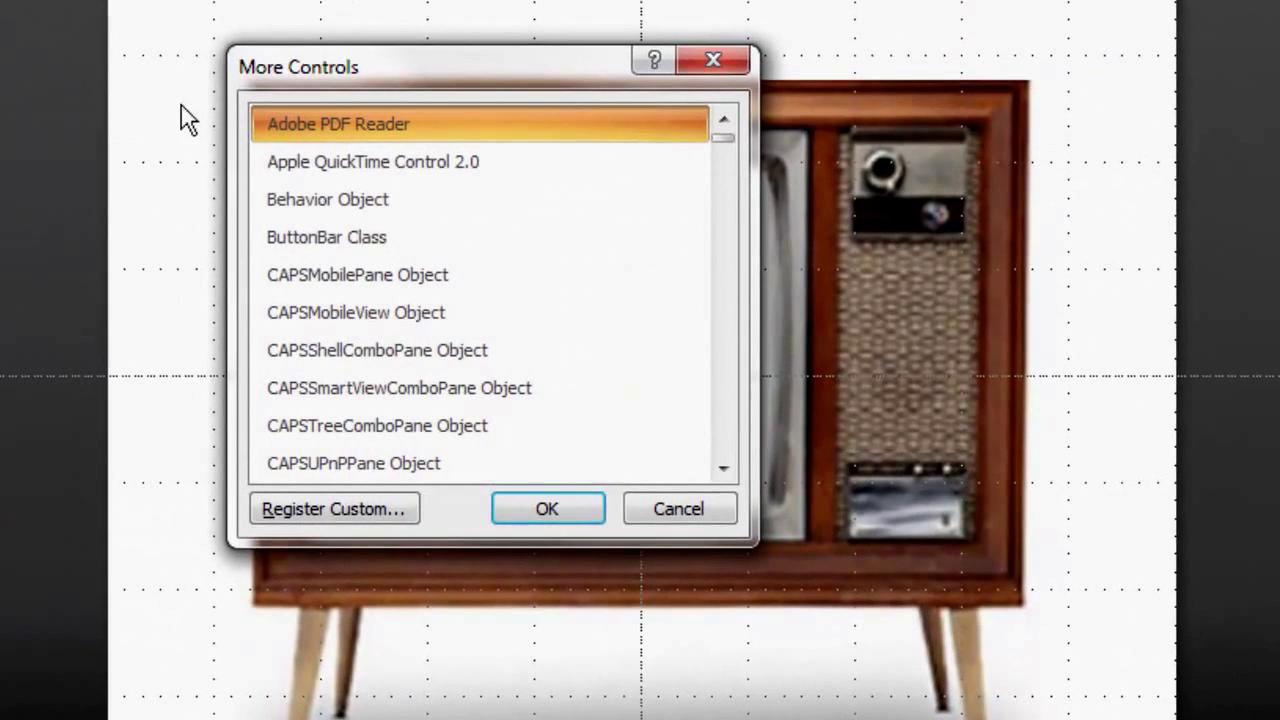
{"action": "left_click_drag", "start_coordinate": [723, 143], "coordinate": [714, 400]}
{"action": "left_click", "coordinate": [445, 392]}
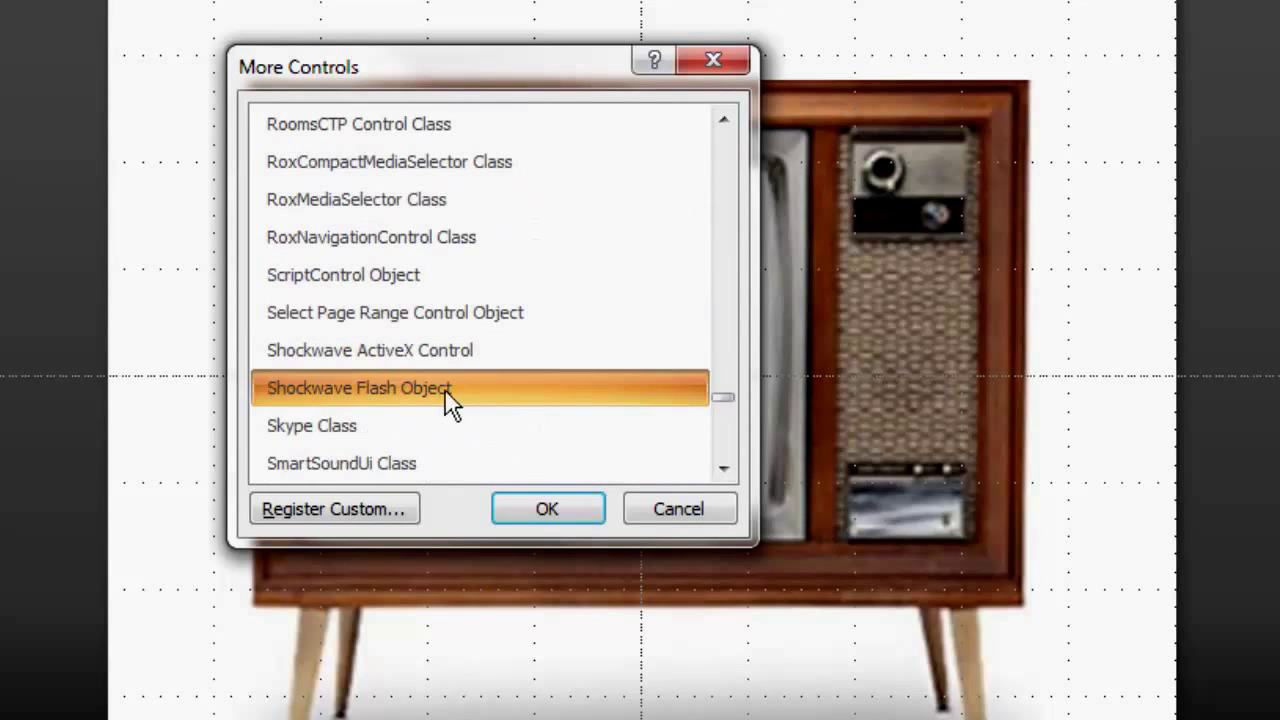
{"action": "left_click", "coordinate": [528, 509]}
{"action": "left_click_drag", "start_coordinate": [340, 164], "coordinate": [778, 510]}
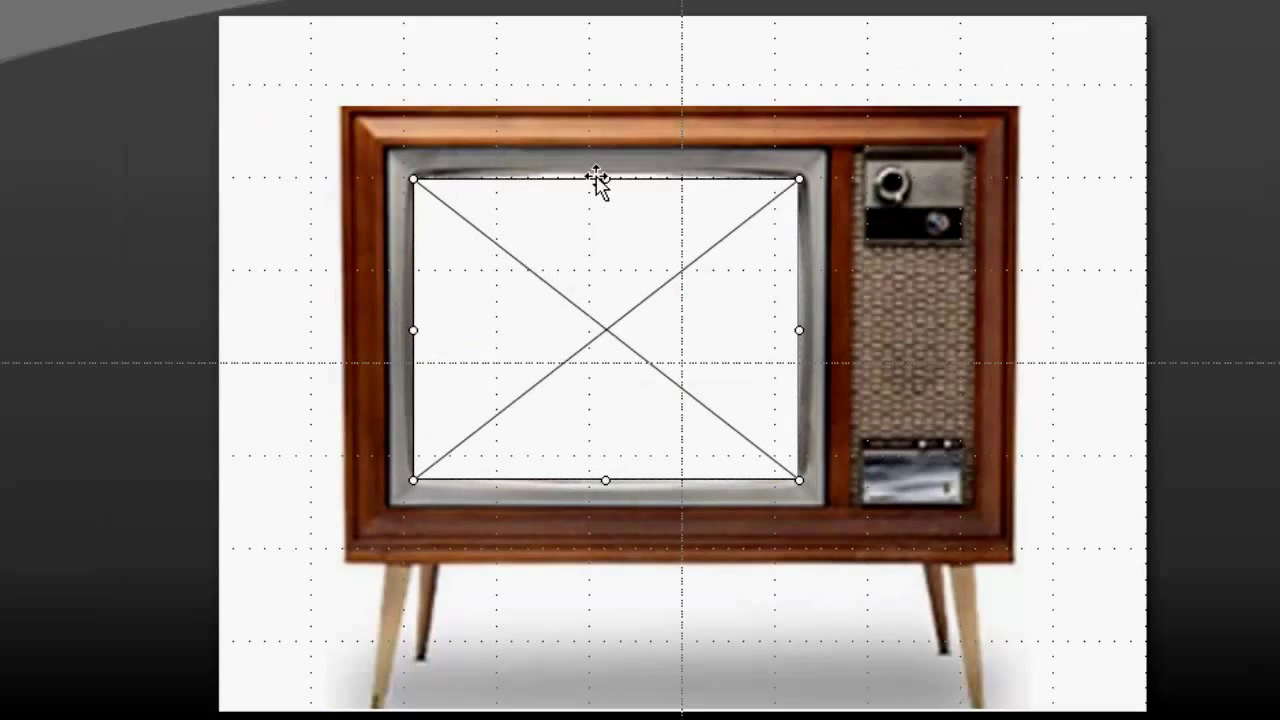
{"action": "left_click_drag", "start_coordinate": [597, 180], "coordinate": [600, 172]}
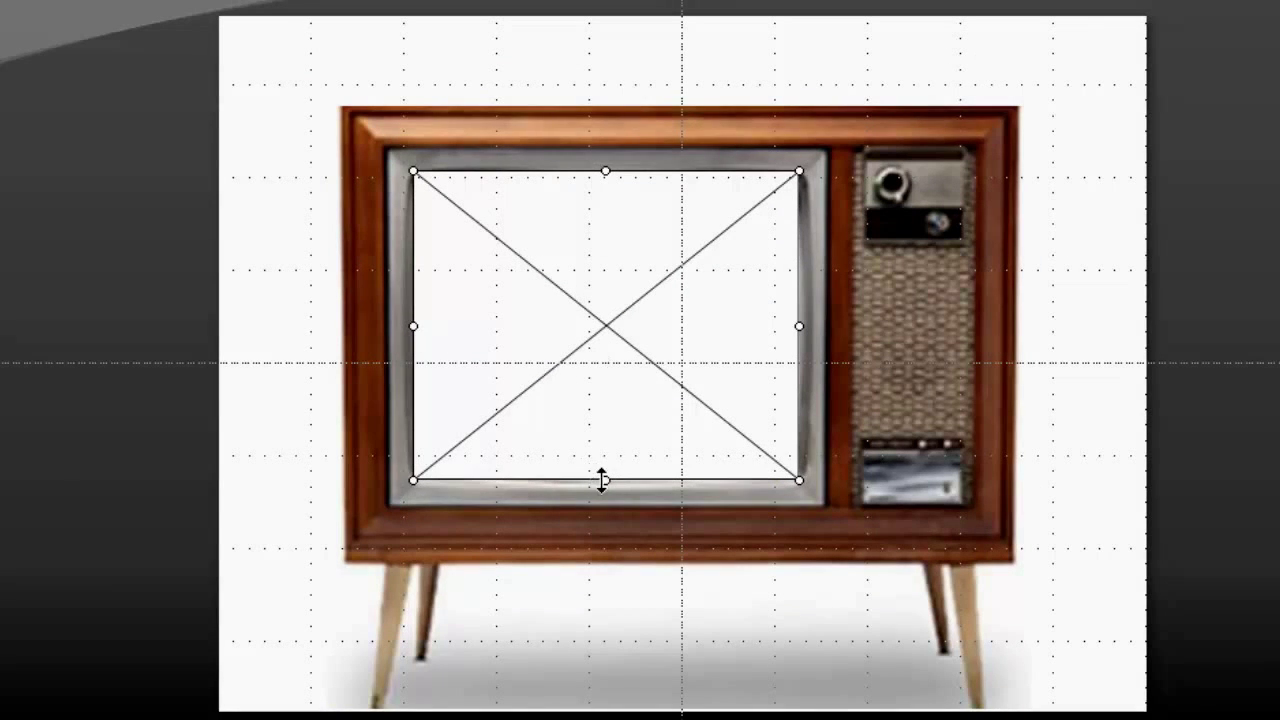
{"action": "left_click_drag", "start_coordinate": [605, 483], "coordinate": [605, 490]}
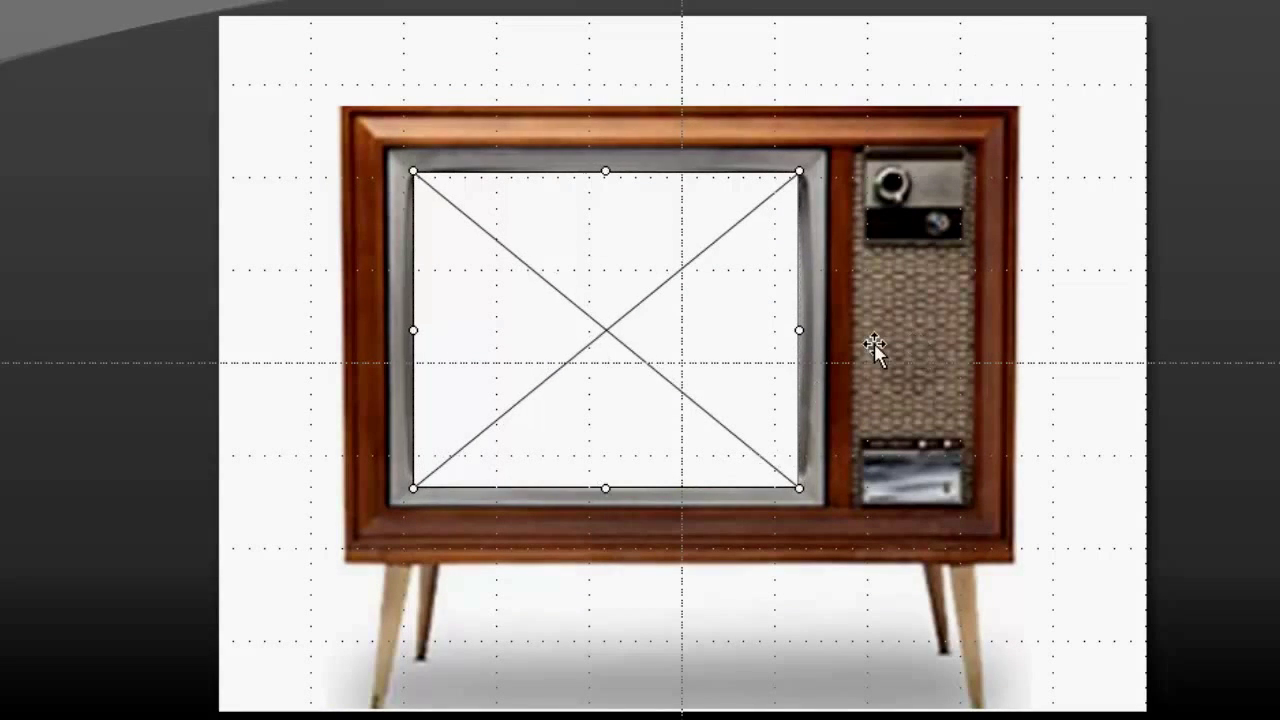
{"action": "right_click", "coordinate": [607, 290]}
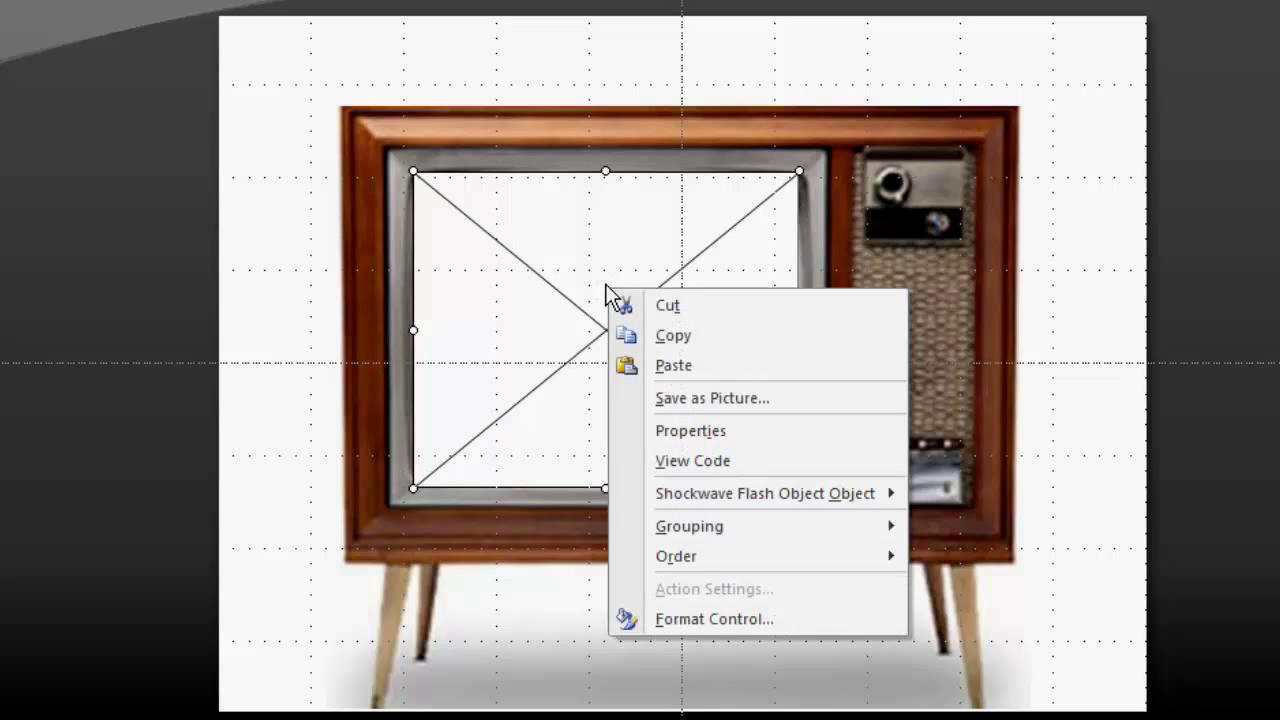
{"action": "left_click", "coordinate": [697, 431]}
{"action": "left_click", "coordinate": [202, 350]}
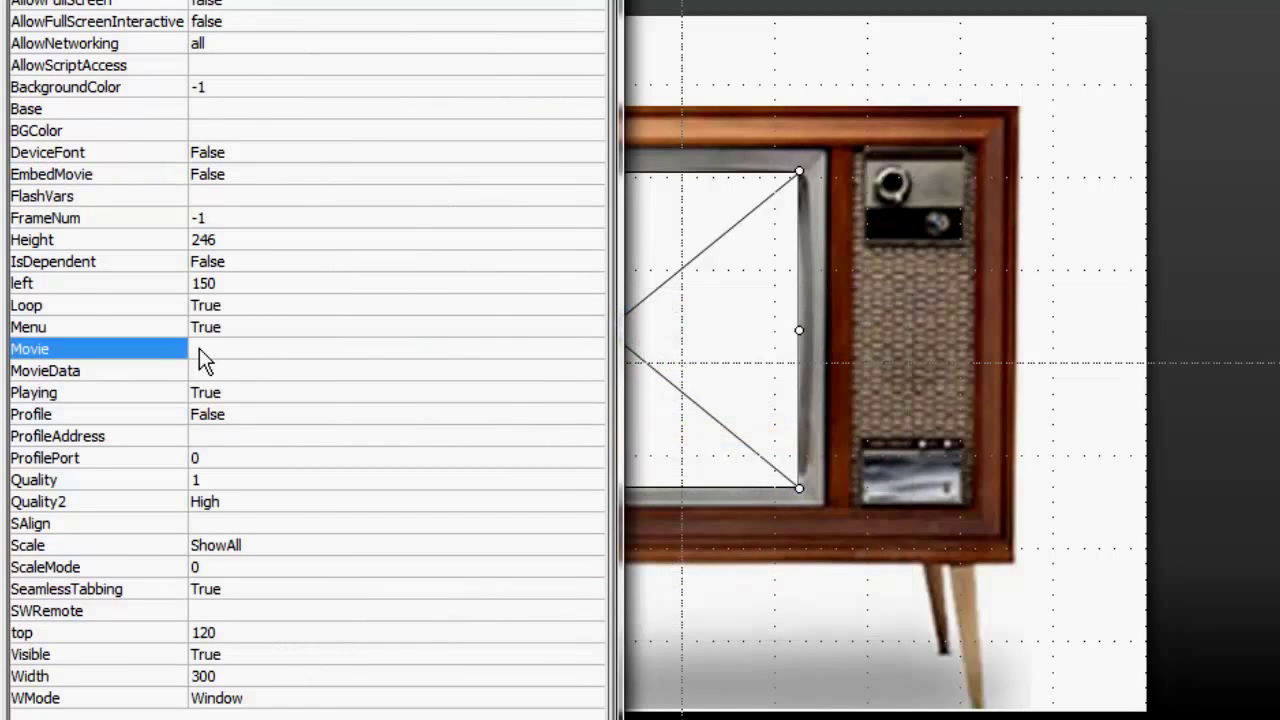
{"action": "type", "text": "https://www.youtube.com/v/hjaffXa8WoQ"}
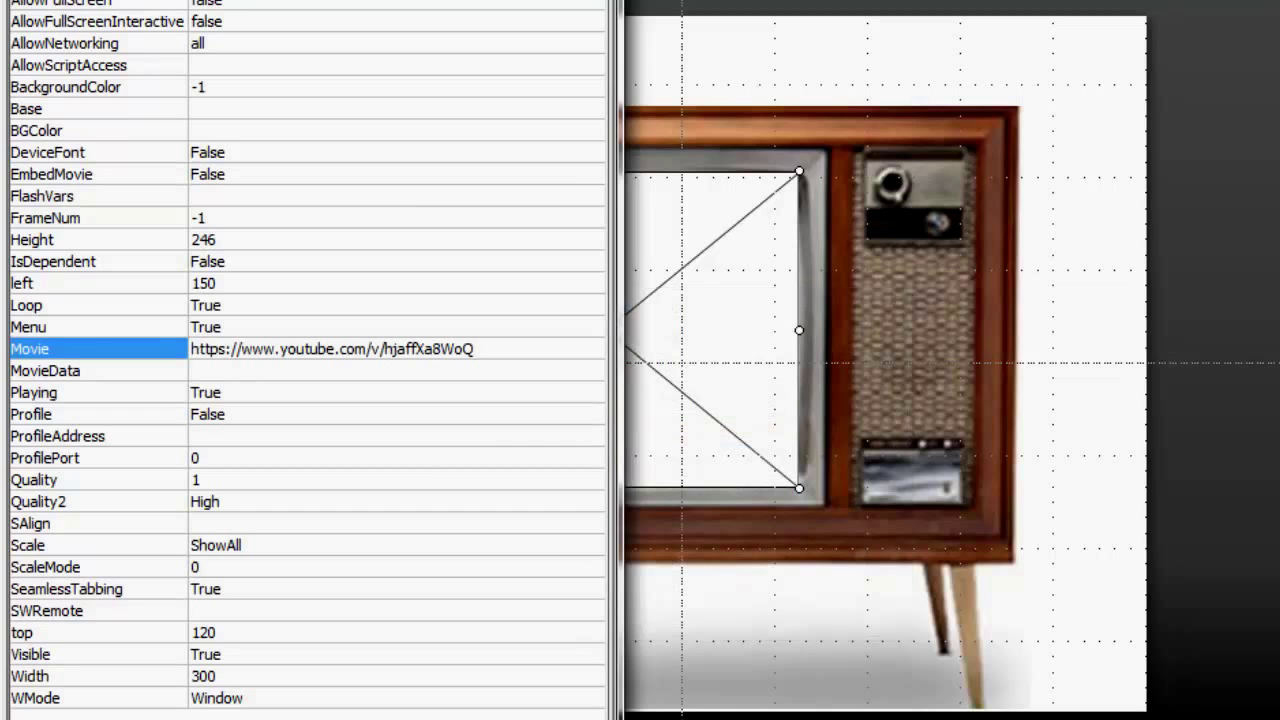
{"action": "key", "text": "alt+F4"}
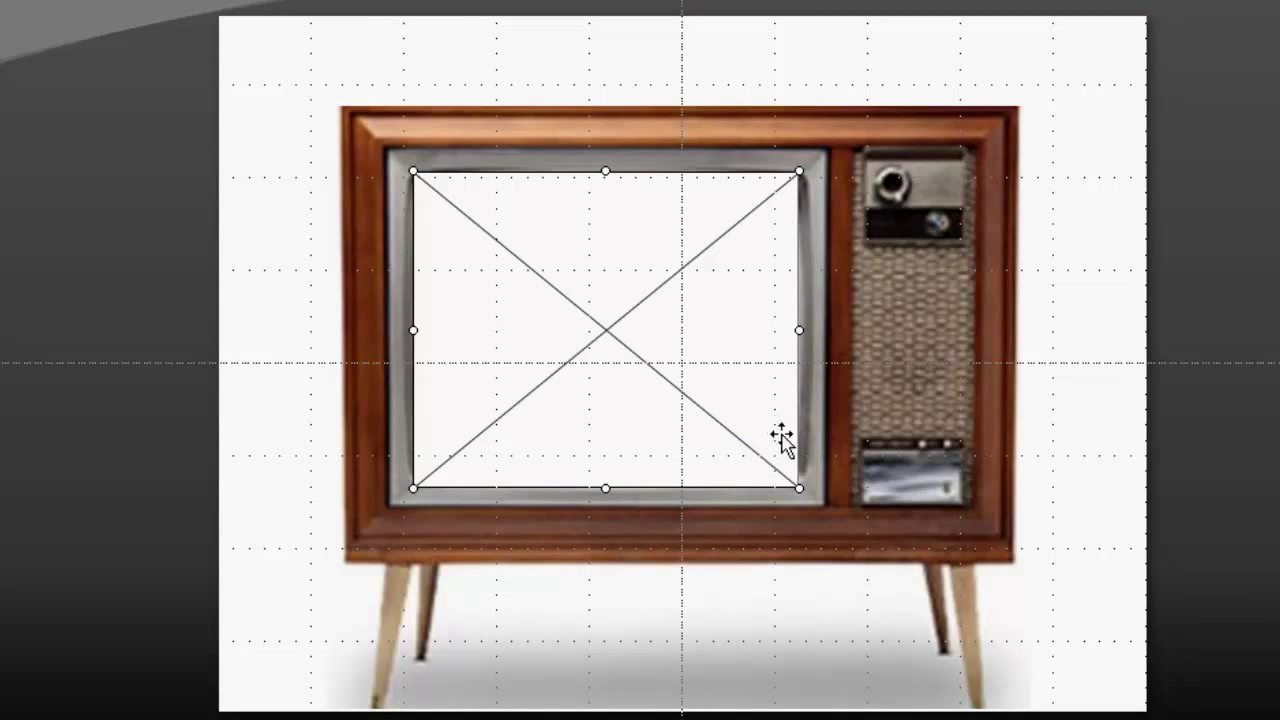